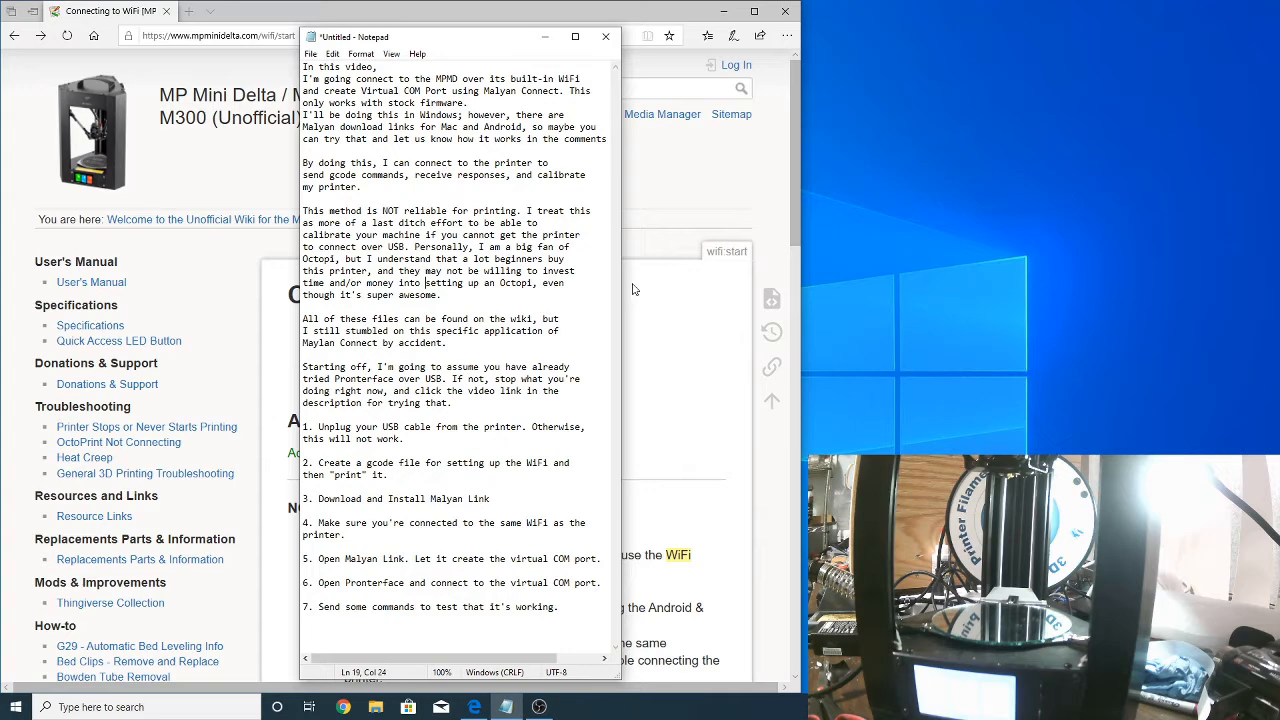
Step: Switch to the browser showing the MP Mini Delta wiki and open the G-code file page under Connecting to WiFi
click(691, 492)
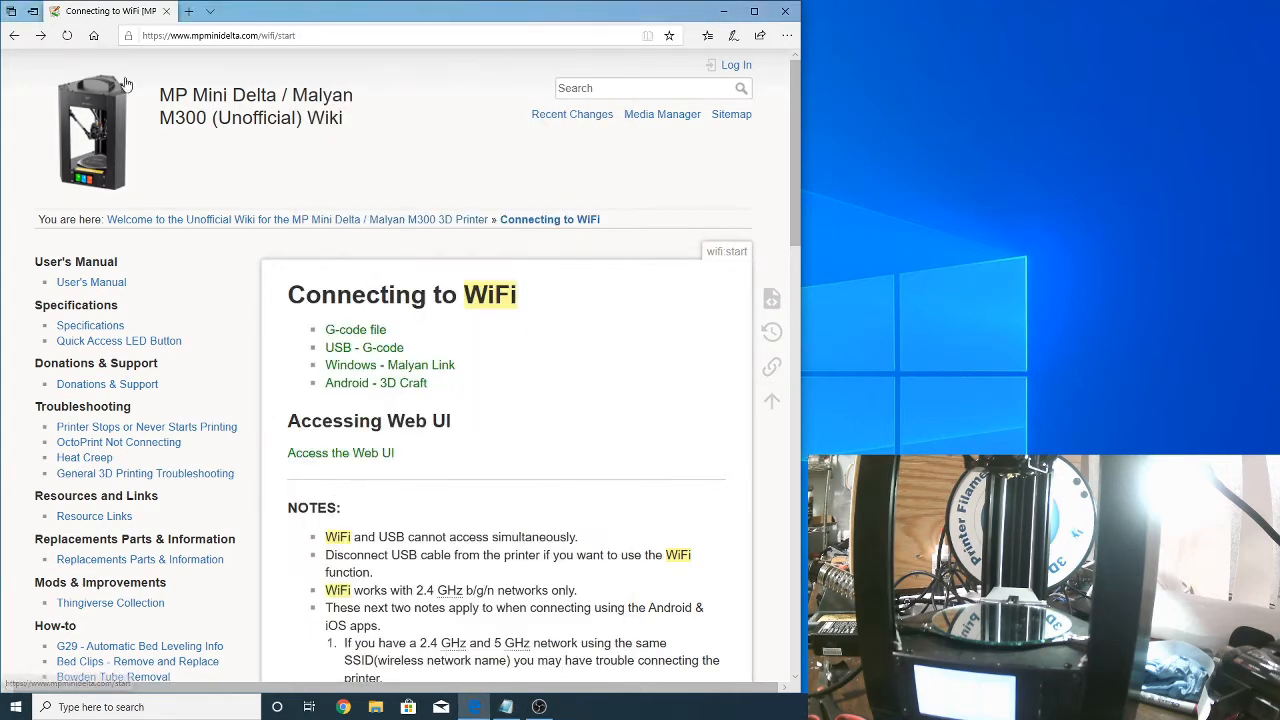
click(309, 35)
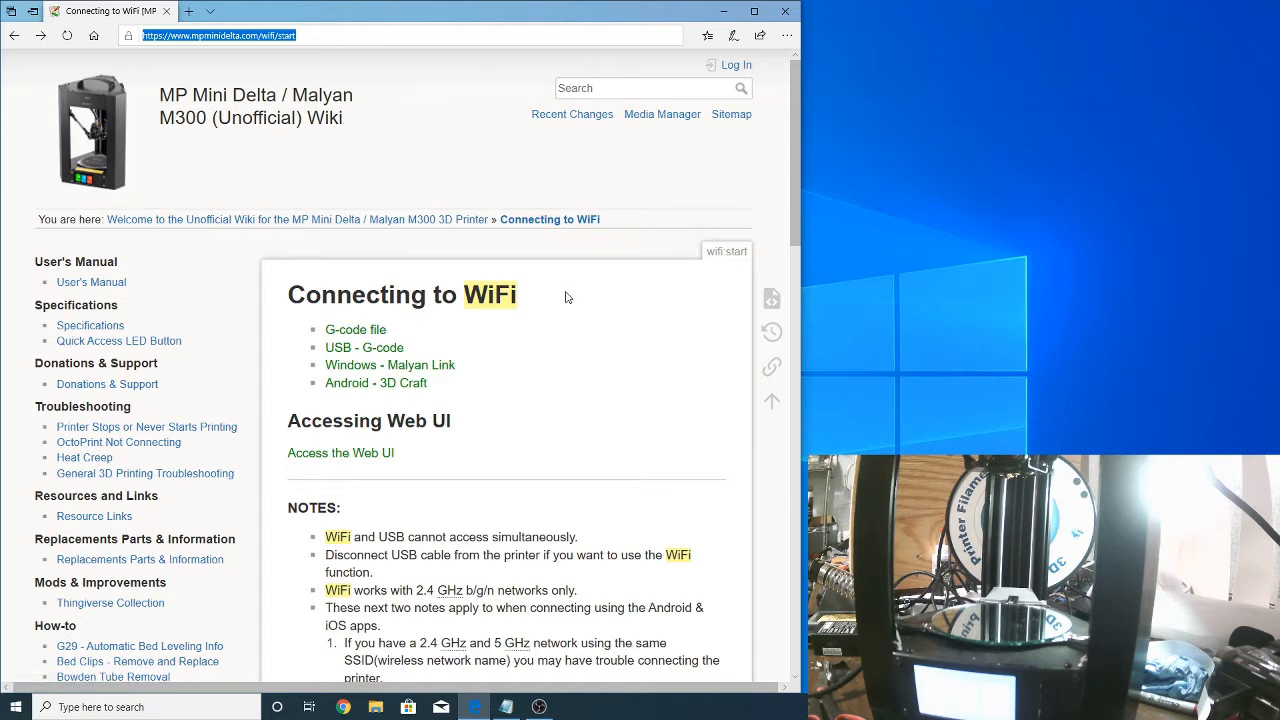
click(515, 291)
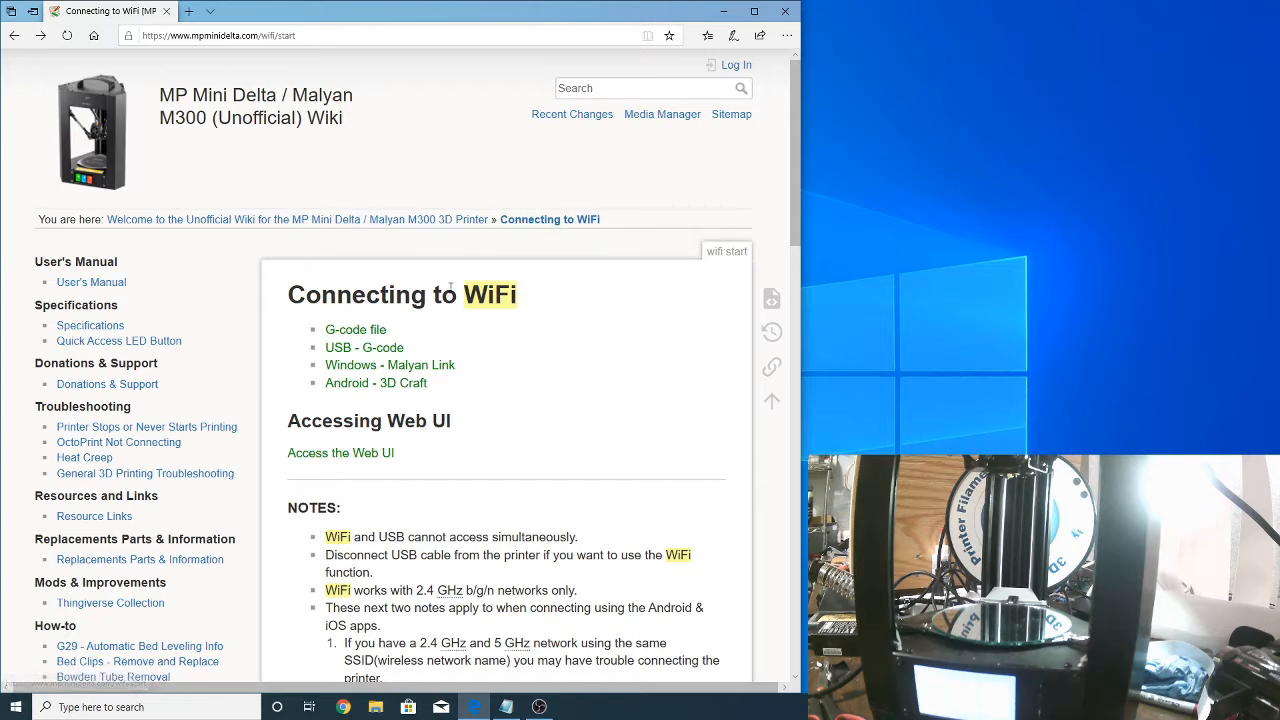
click(379, 333)
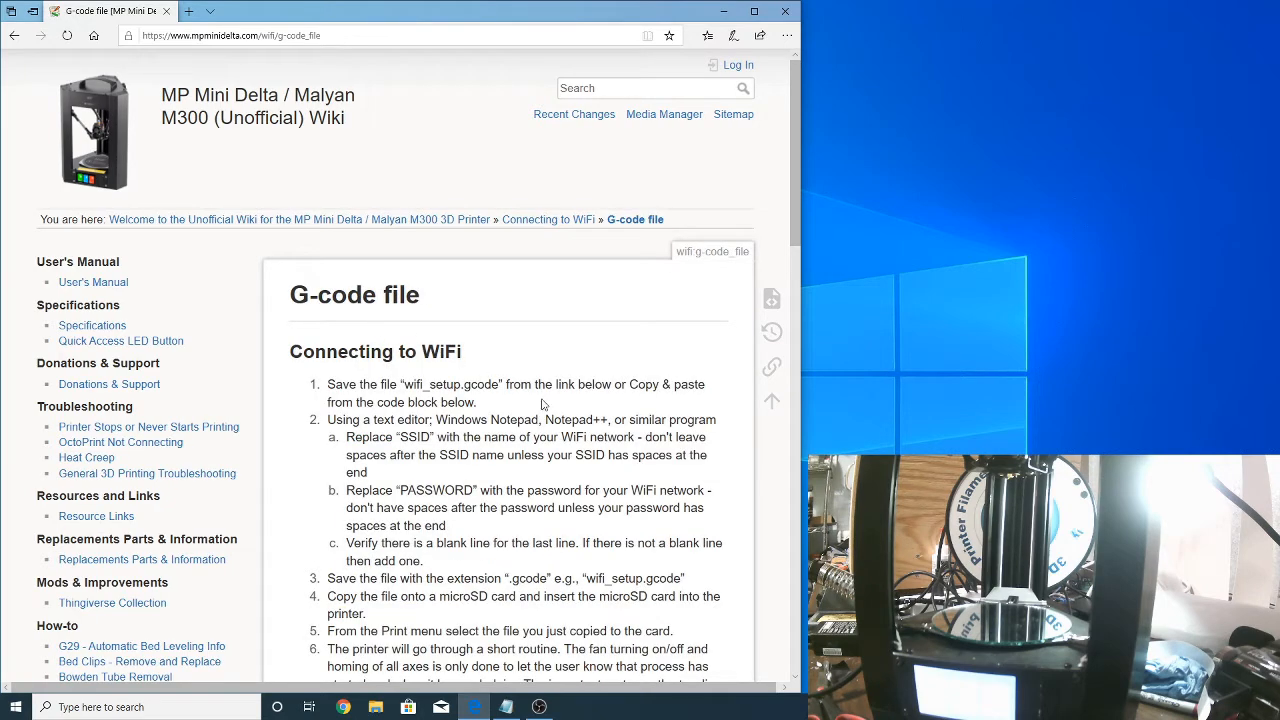
Step: Read the WiFi setup instructions and the Limitations section on the G-code file page
scroll(490, 330, down, 2)
scroll(484, 322, down, 2)
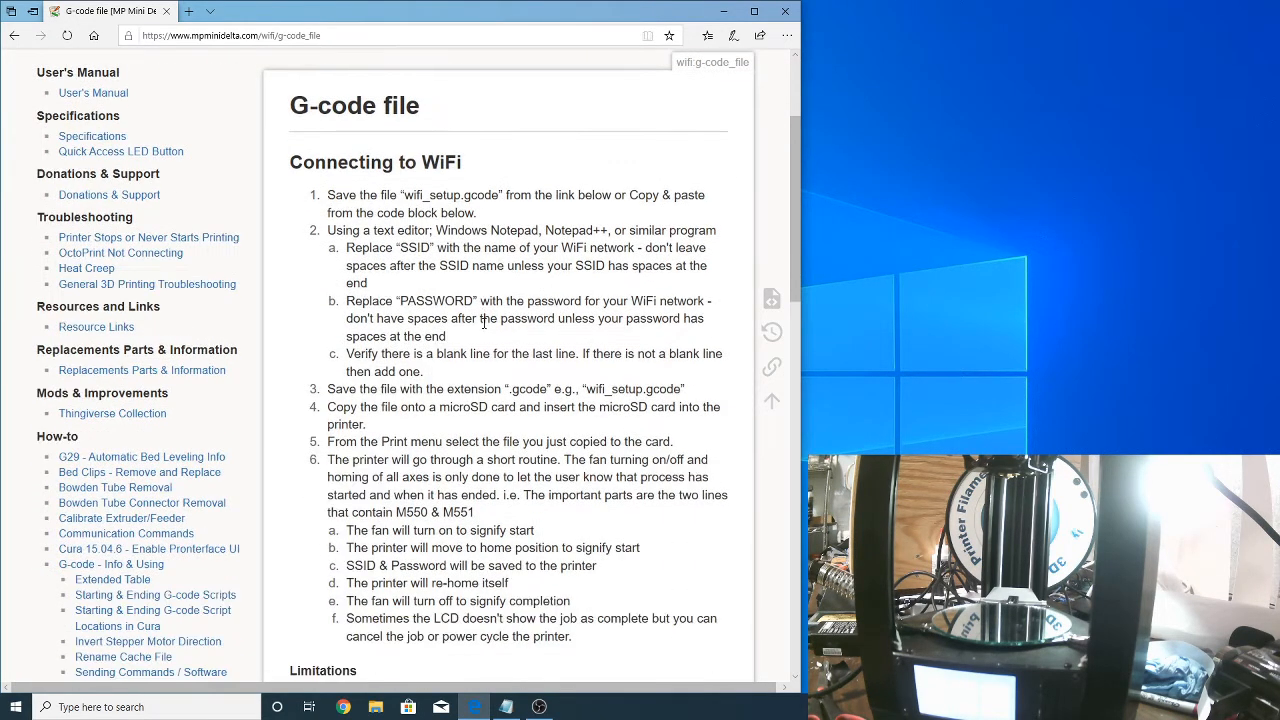
scroll(484, 322, down, 2)
scroll(484, 322, down, 2)
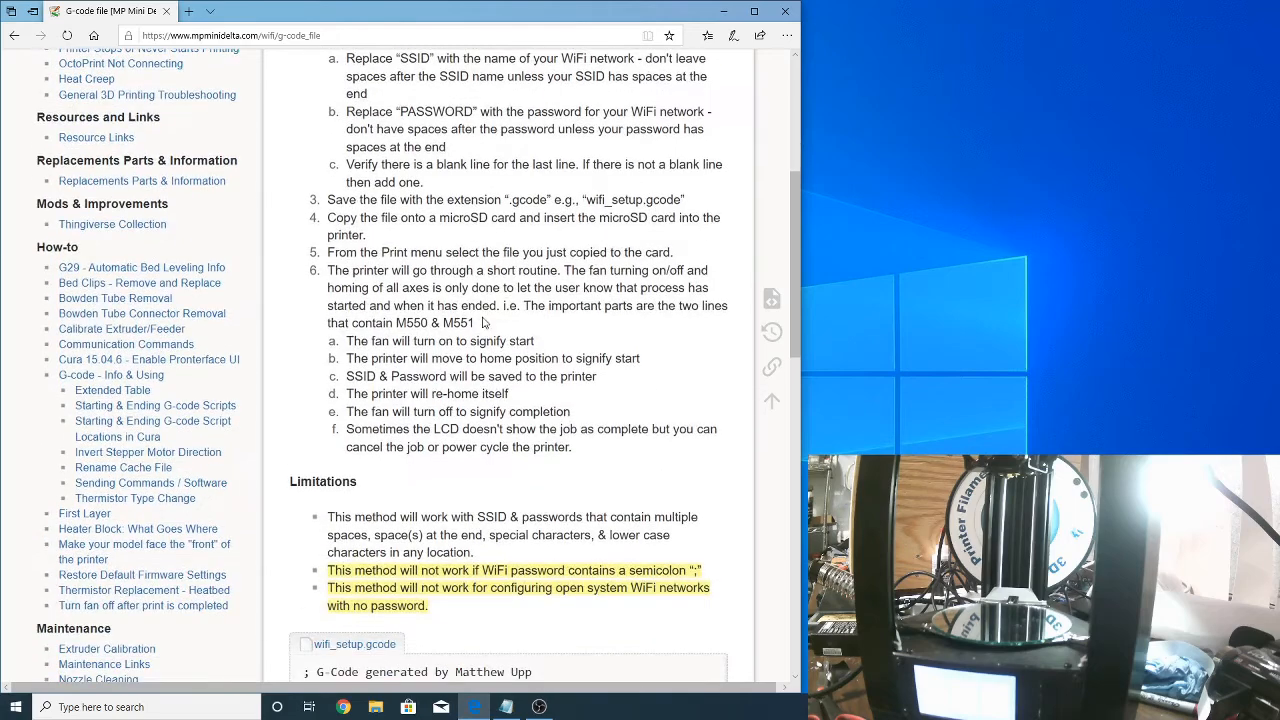
scroll(484, 322, down, 6)
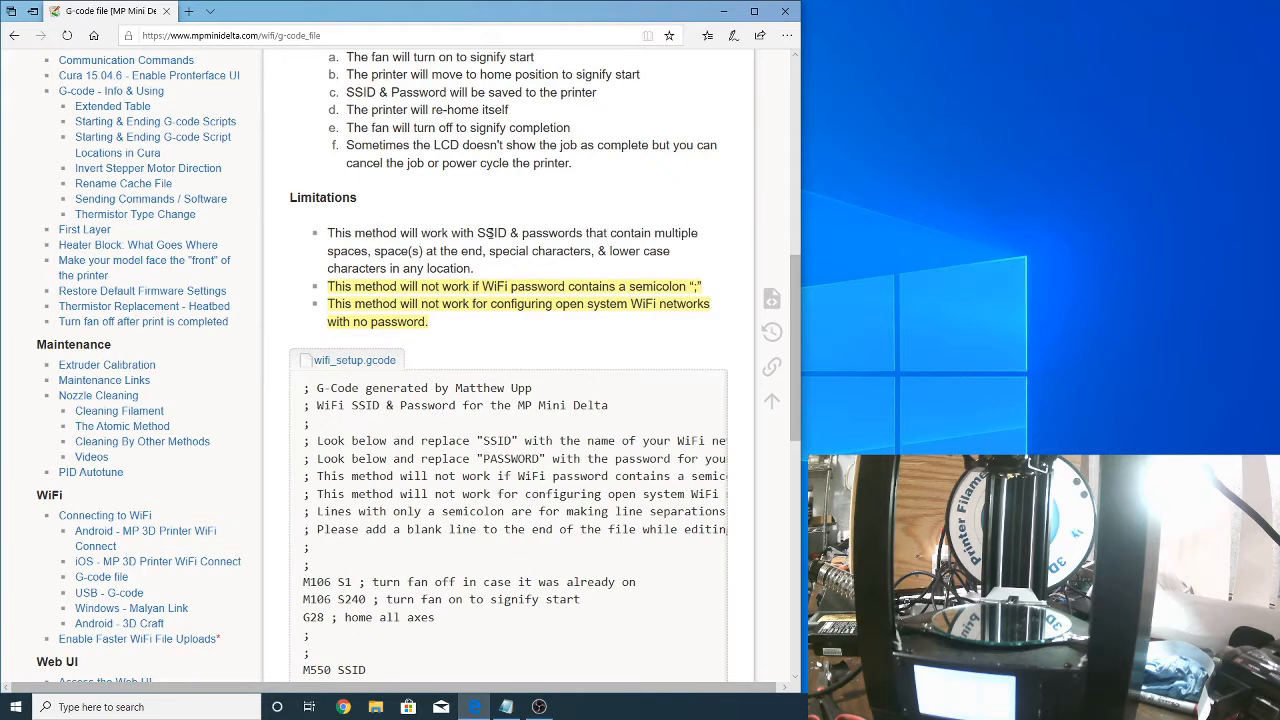
drag(489, 233, 509, 236)
click(531, 236)
scroll(519, 326, down, 2)
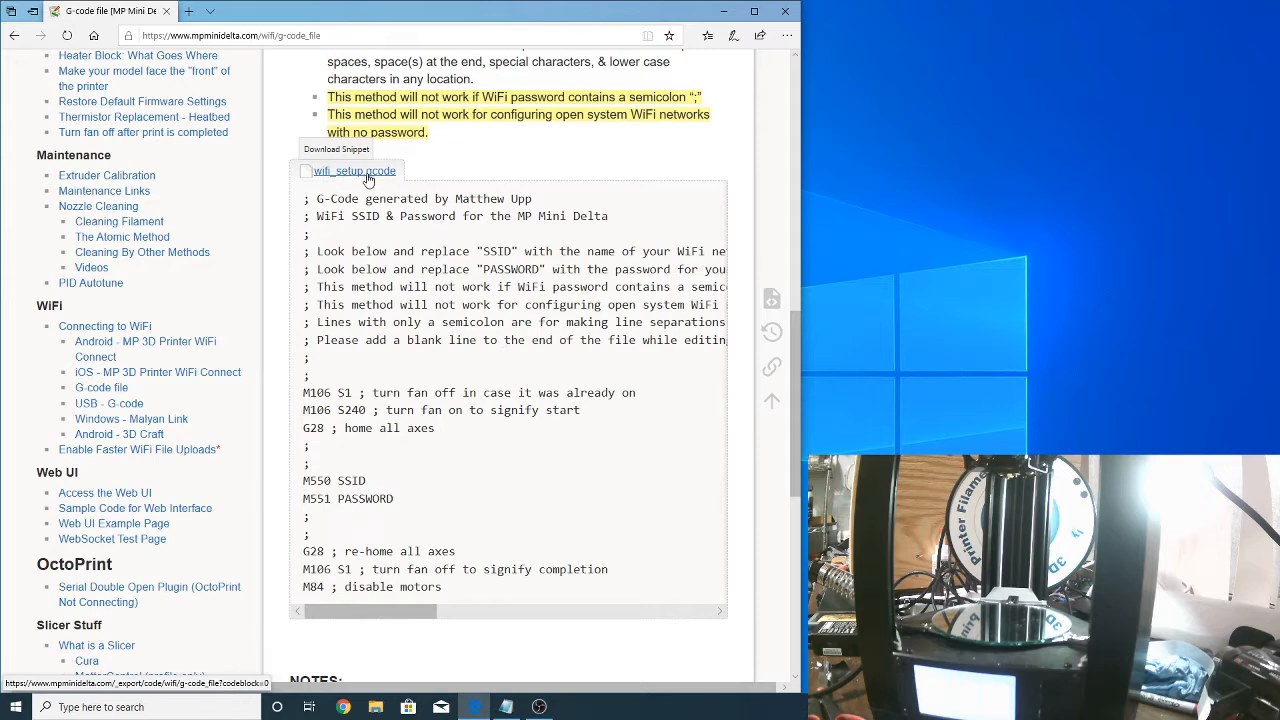
scroll(433, 300, down, 1)
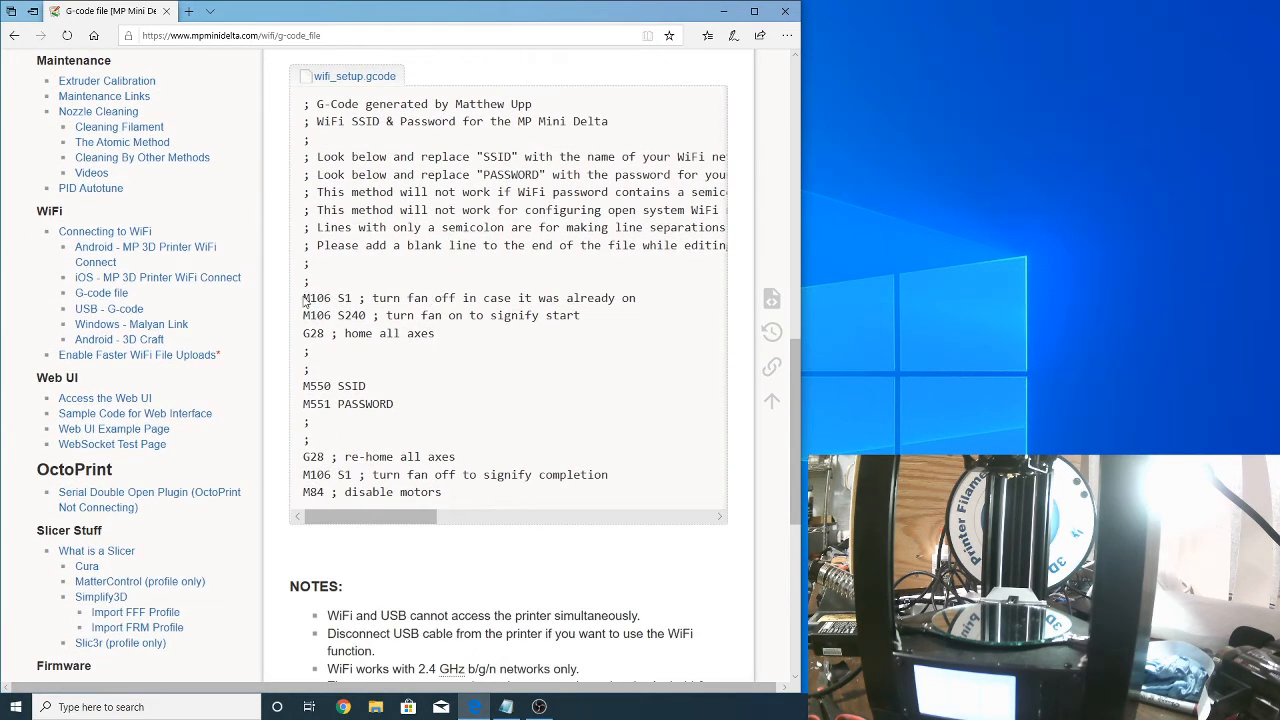
Step: Examine the fan, homing, M550 SSID, M551 PASSWORD and closing commands in the wifi_setup.gcode listing
drag(304, 298, 632, 298)
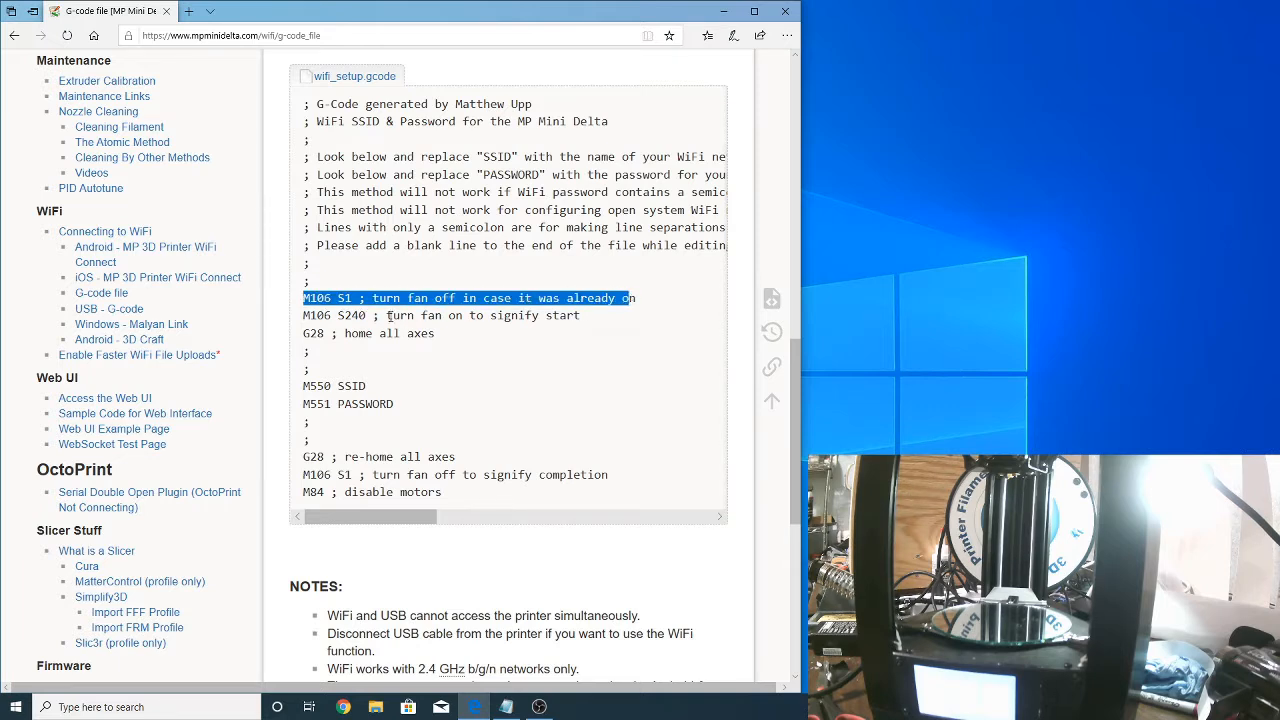
drag(310, 315, 573, 318)
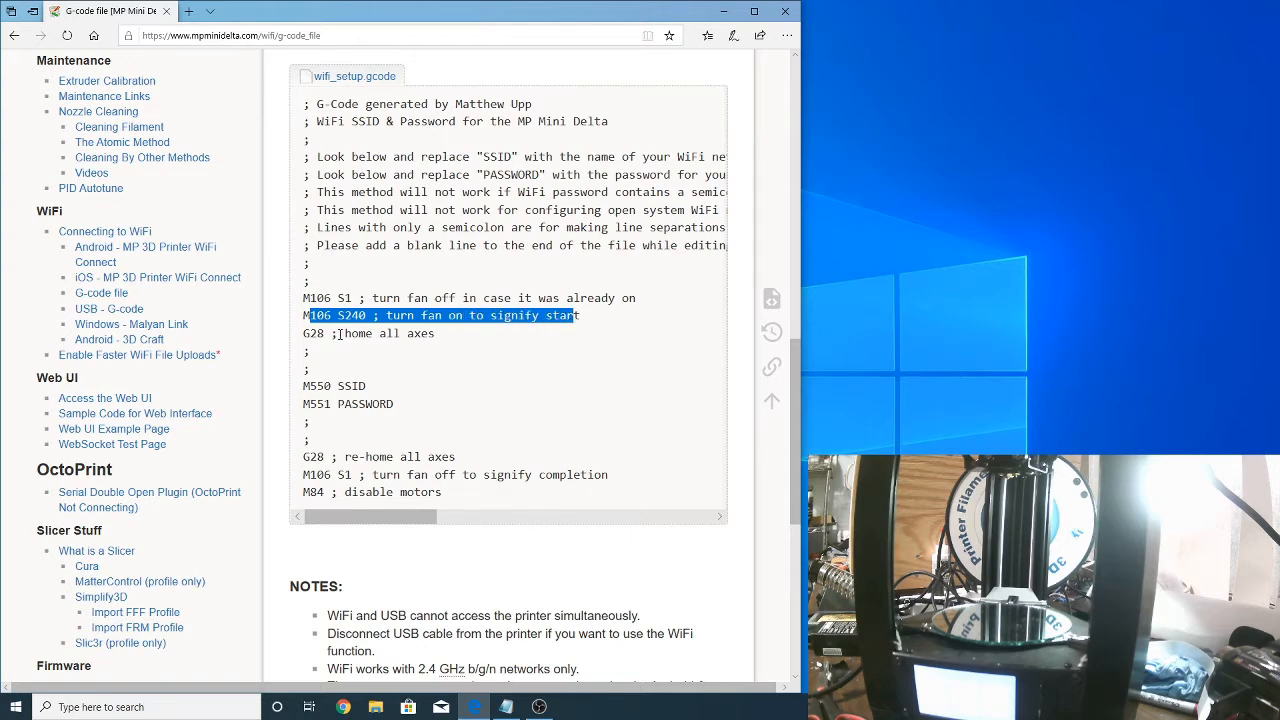
drag(317, 334, 409, 340)
scroll(409, 345, down, 1)
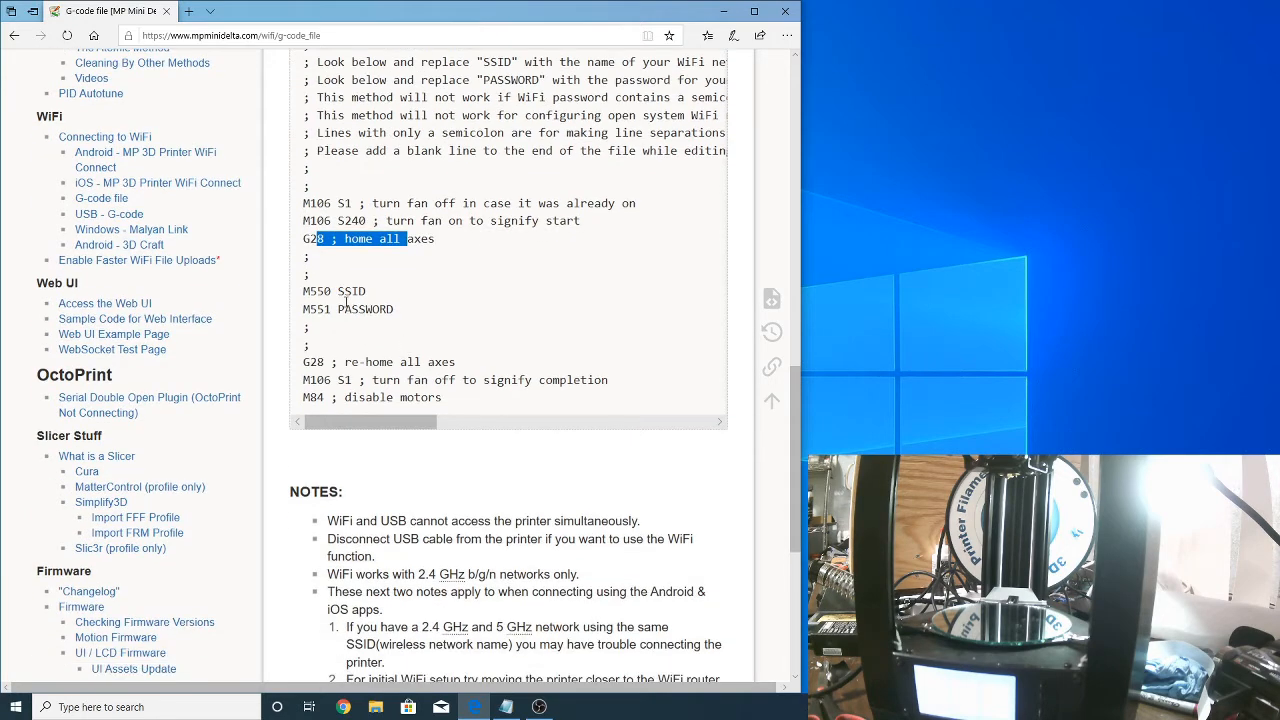
drag(304, 291, 401, 313)
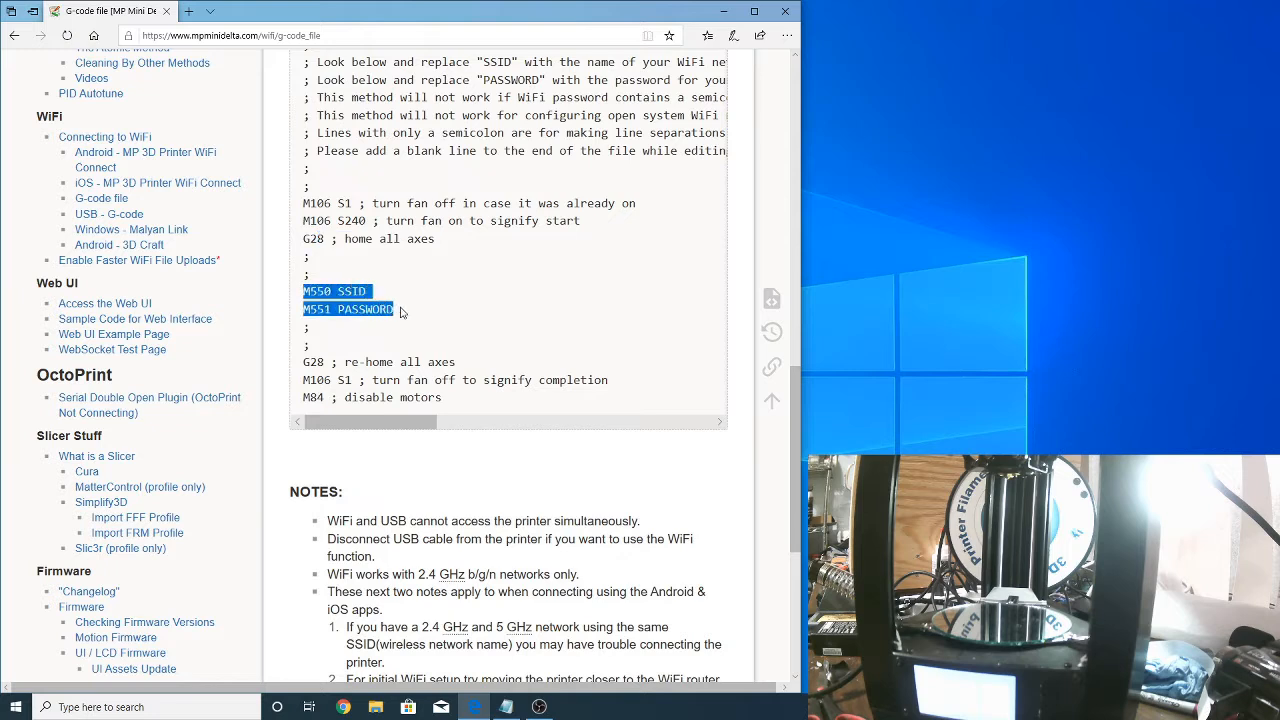
drag(309, 362, 428, 362)
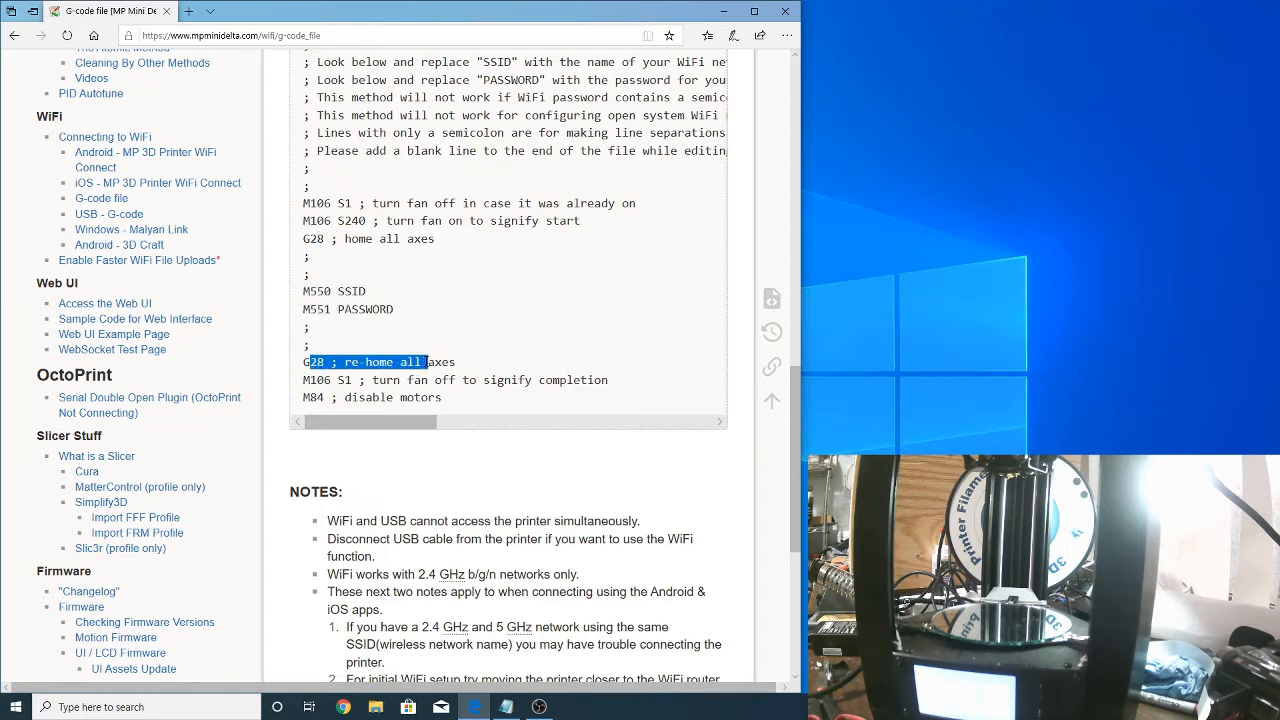
drag(310, 380, 623, 383)
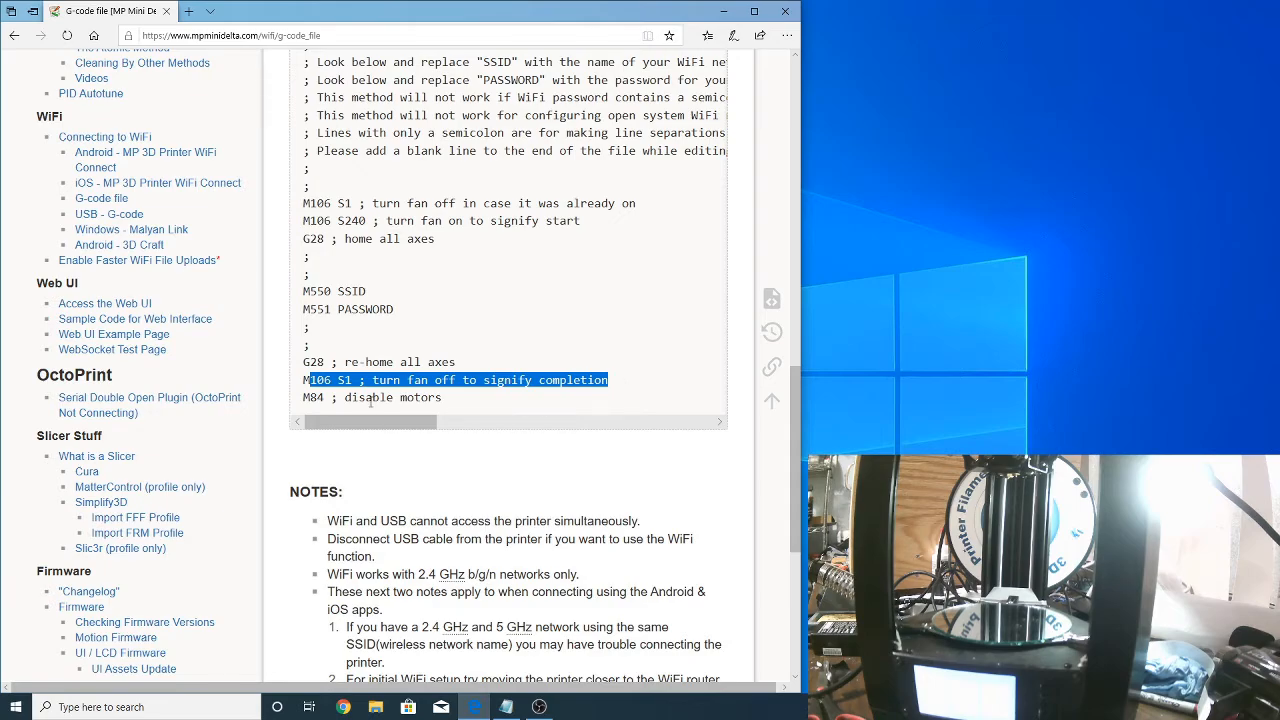
scroll(386, 401, down, 1)
scroll(386, 401, up, 6)
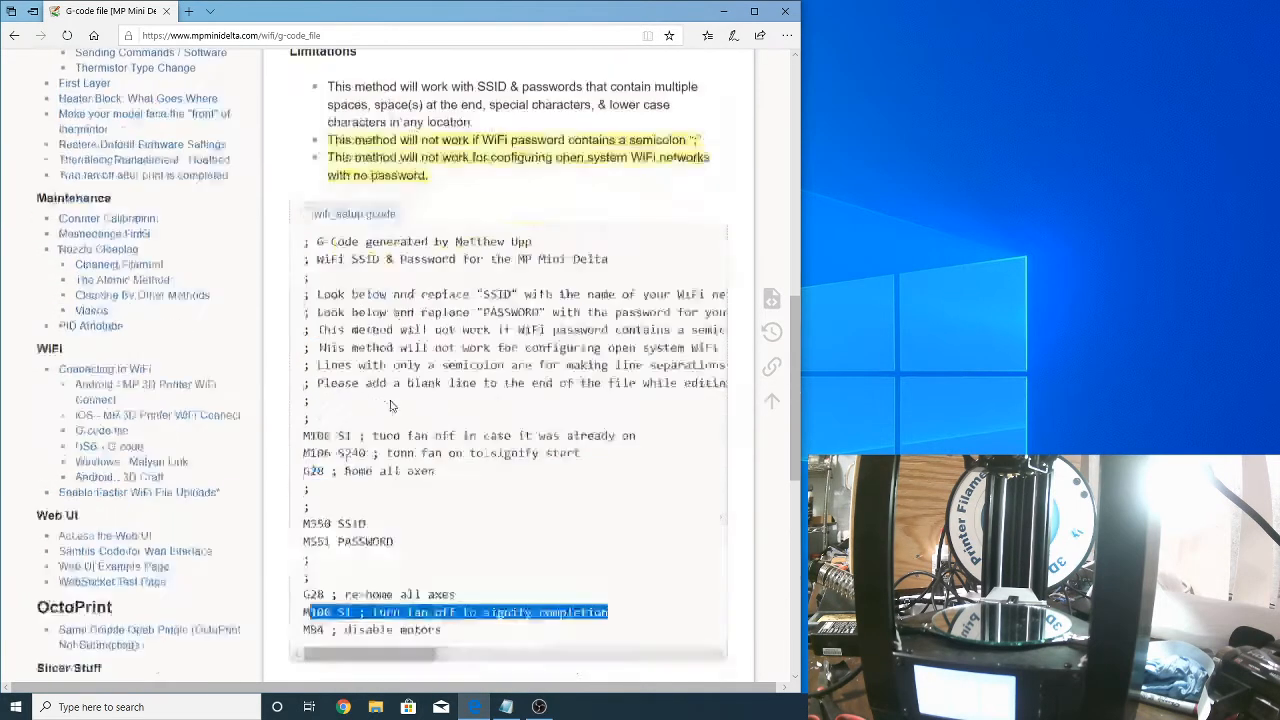
scroll(401, 417, down, 2)
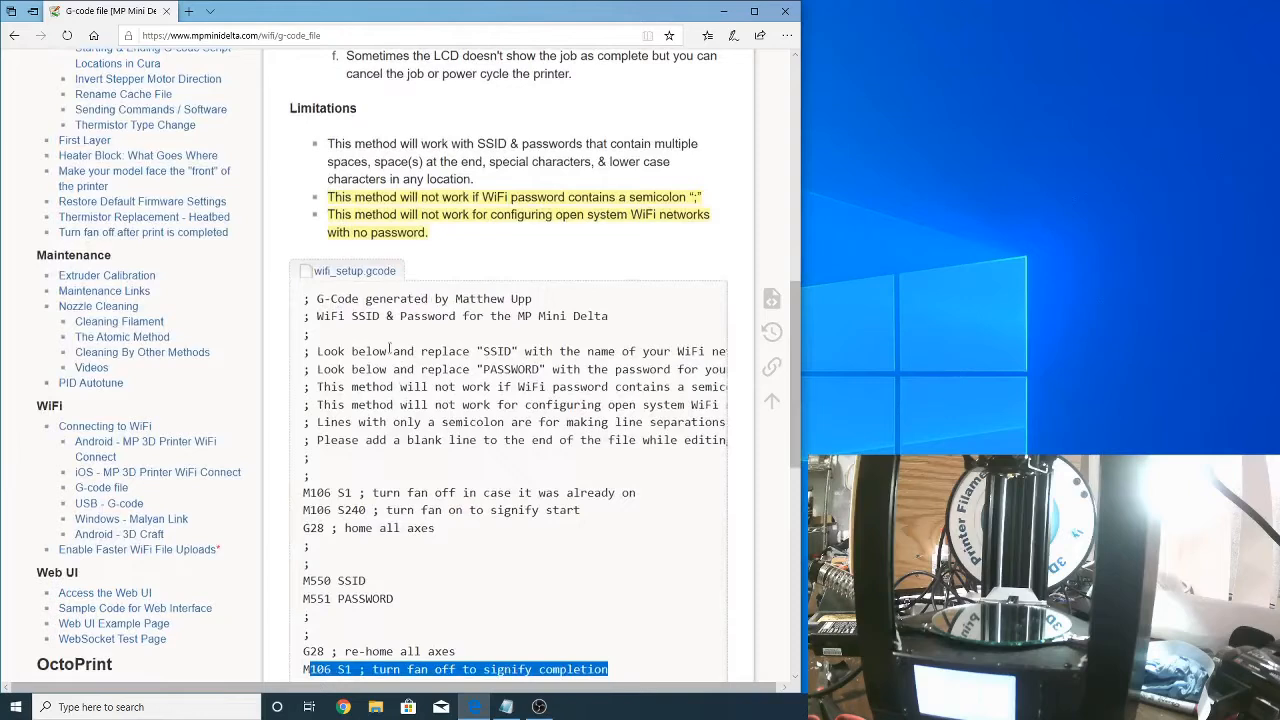
Step: Download wifi_setup.gcode into the Downloads folder and open that folder
click(366, 277)
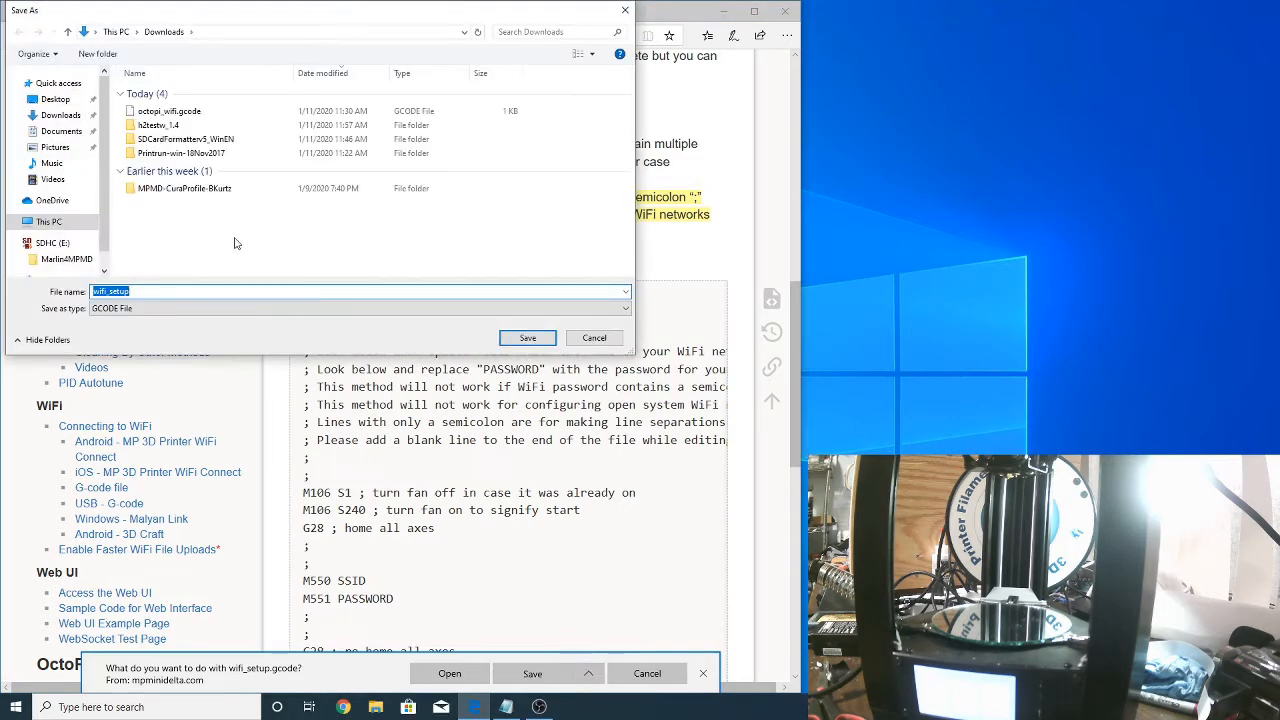
click(525, 339)
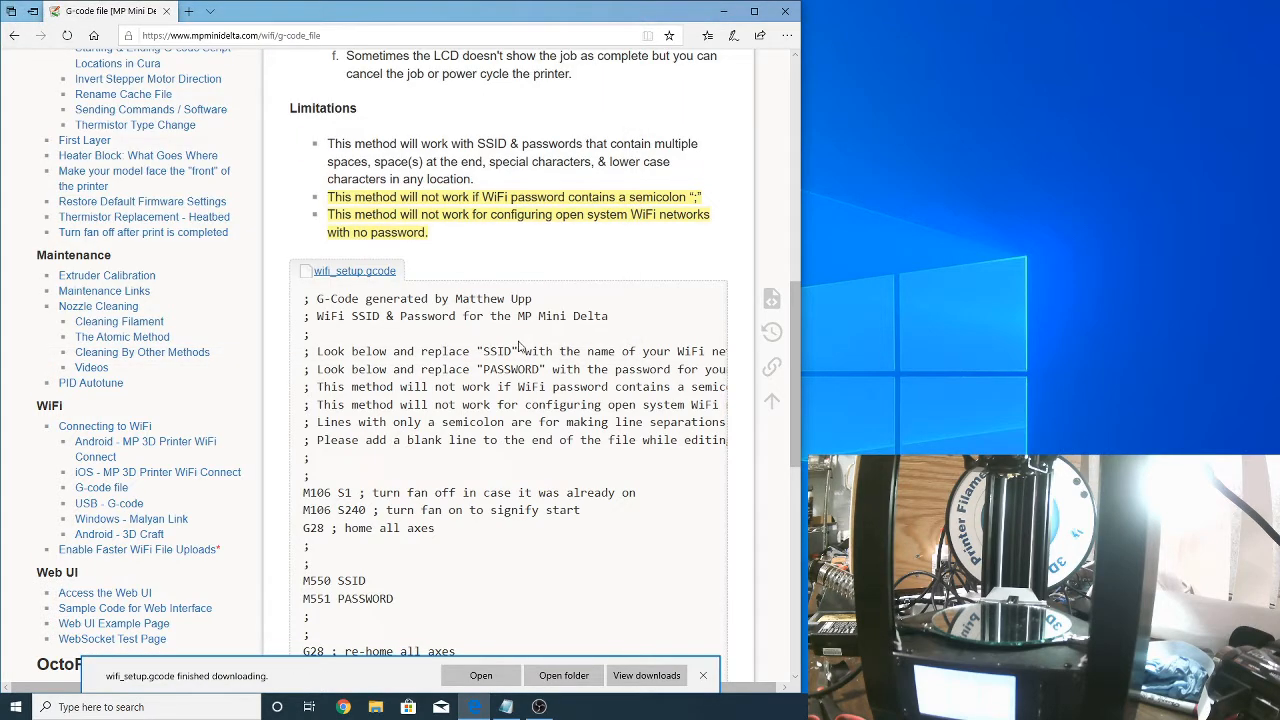
click(564, 676)
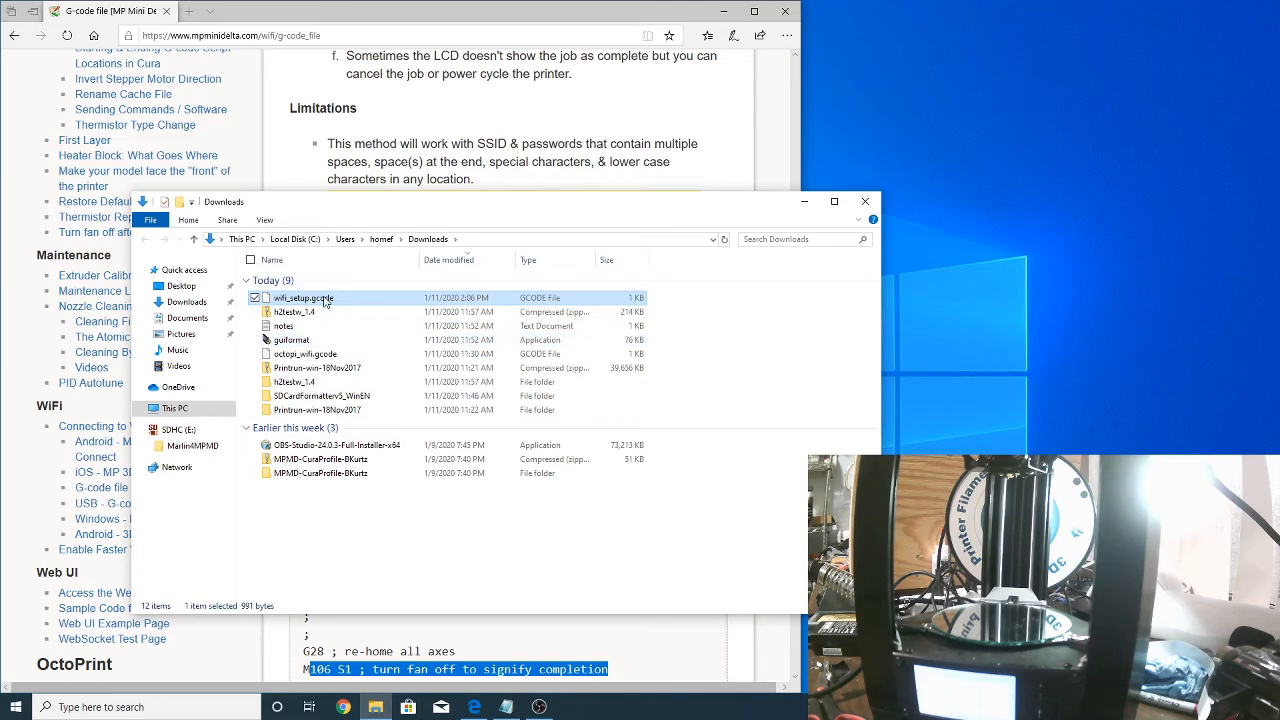
Step: Open wifi_setup.gcode in Notepad without making Notepad the default app for .gcode files
right_click(325, 302)
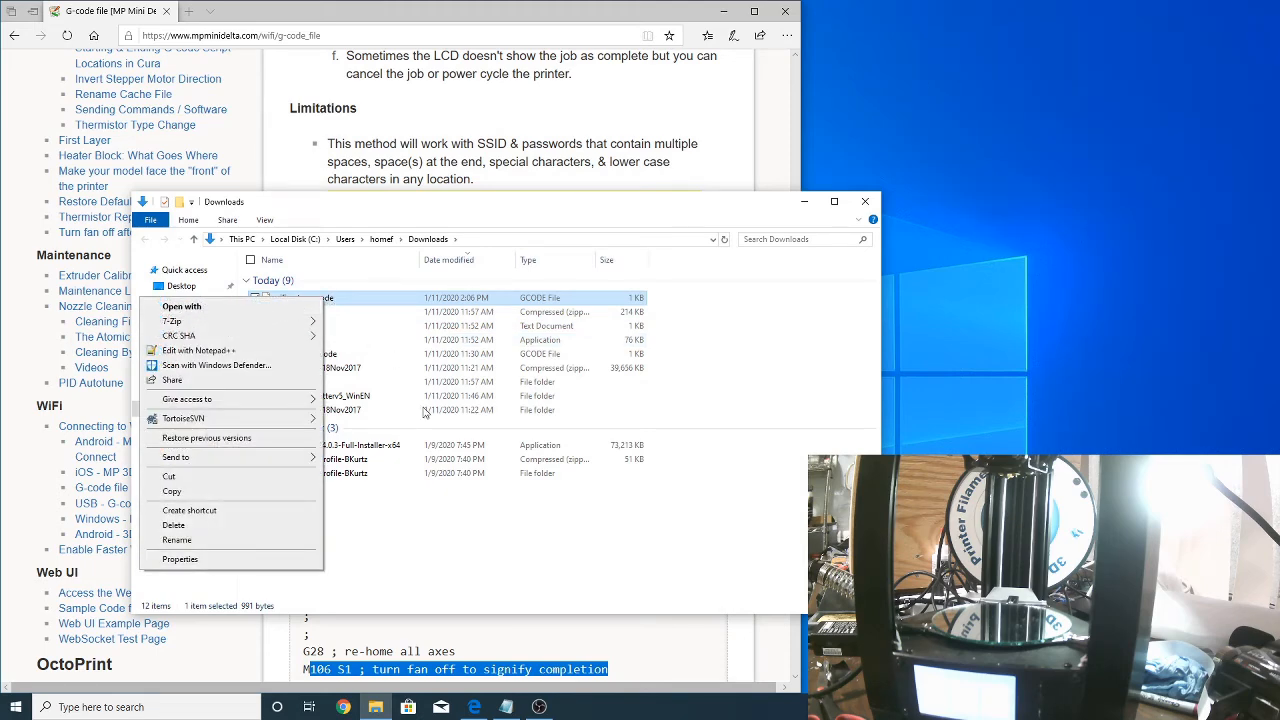
click(413, 535)
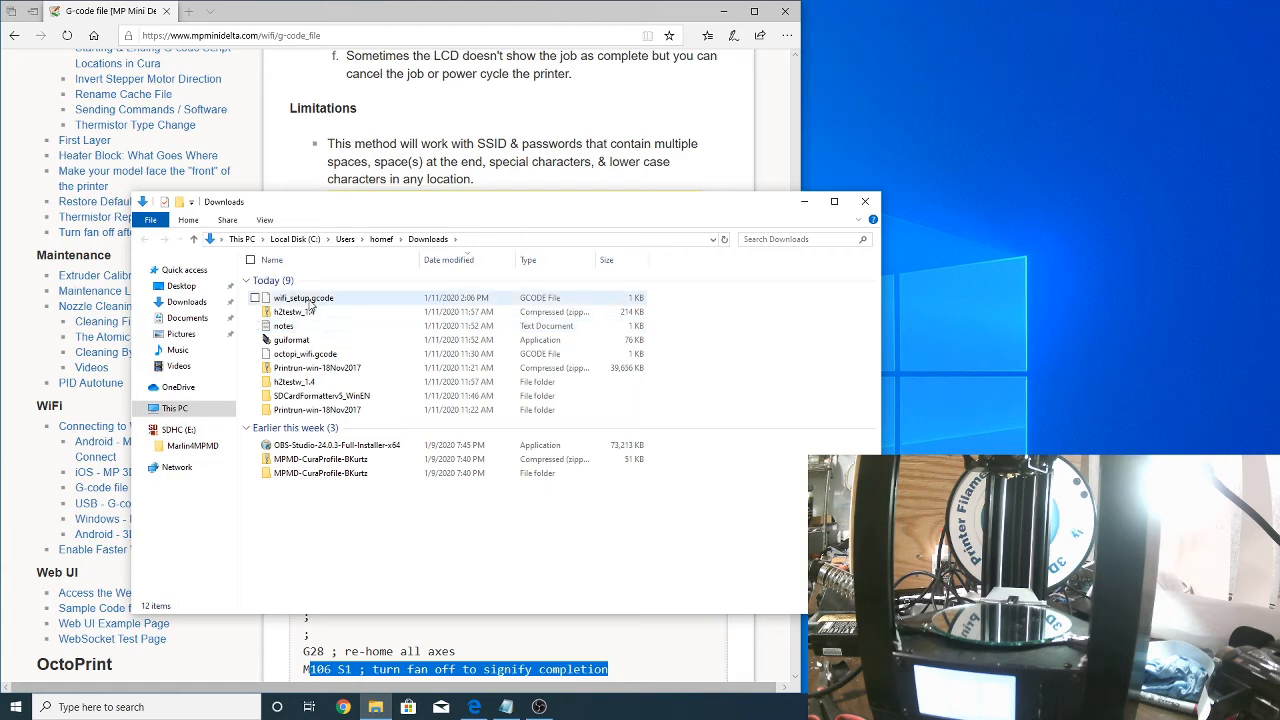
right_click(311, 305)
click(245, 316)
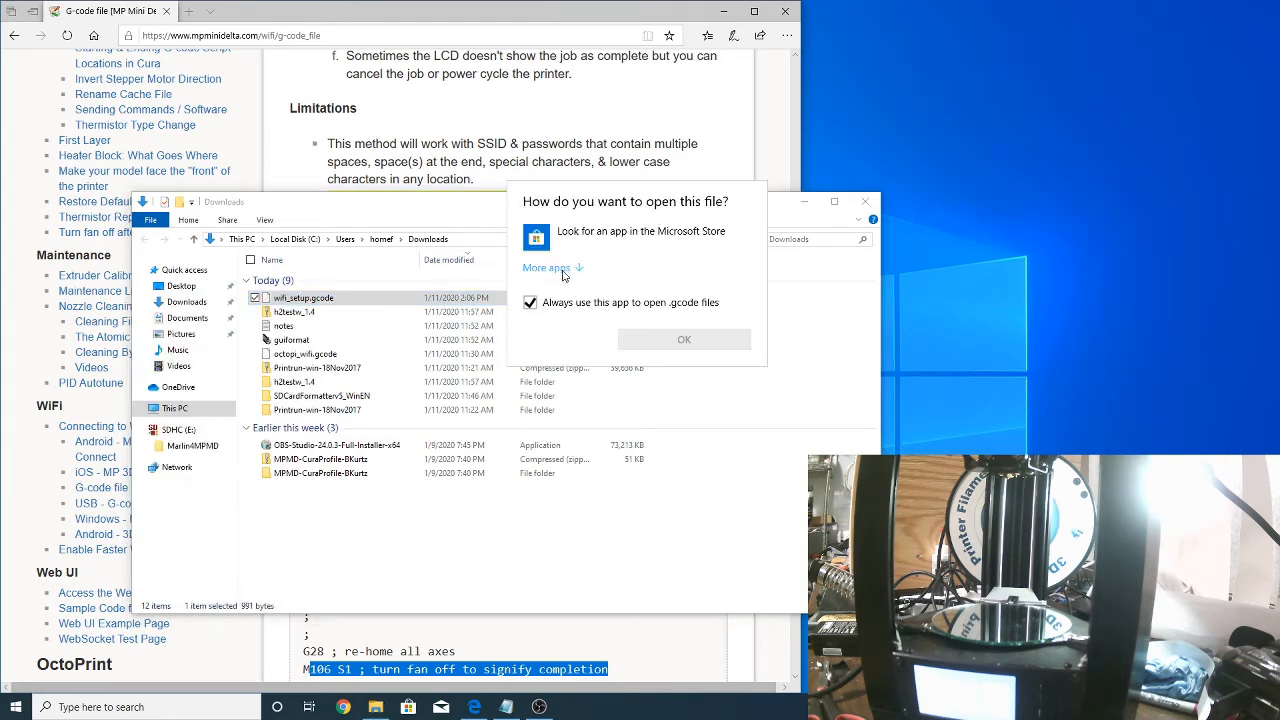
click(563, 272)
click(600, 370)
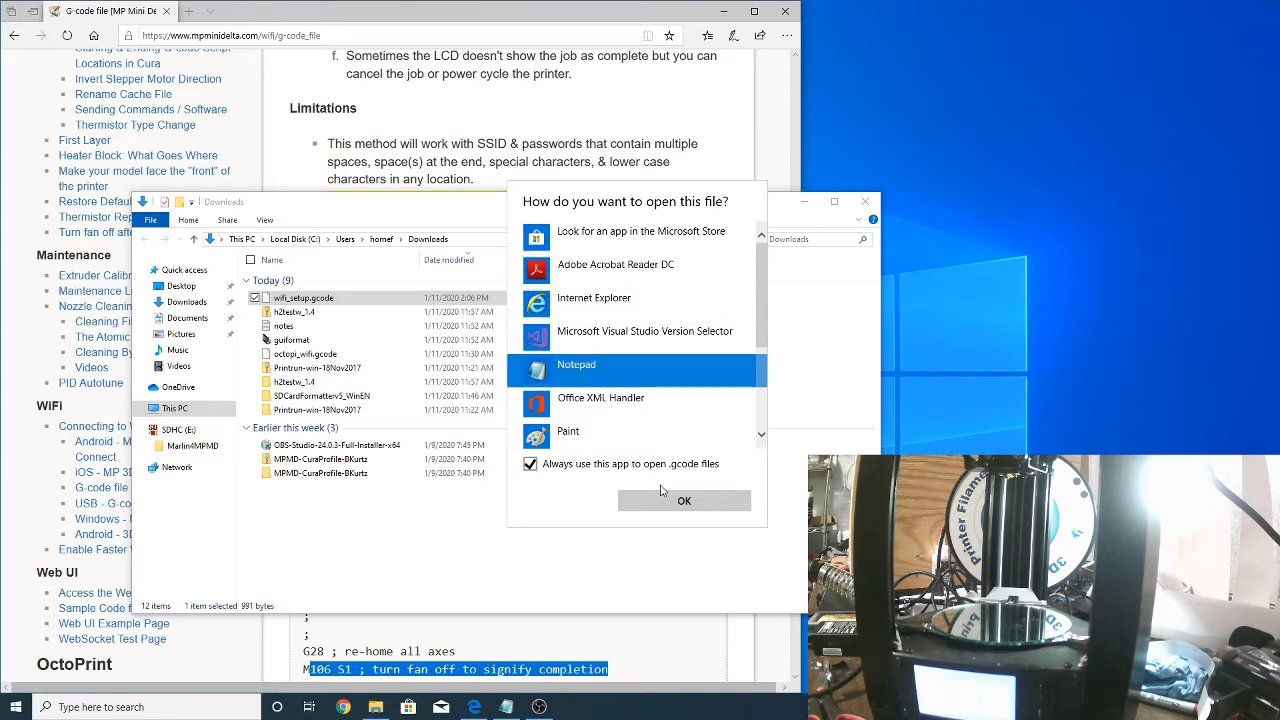
click(648, 465)
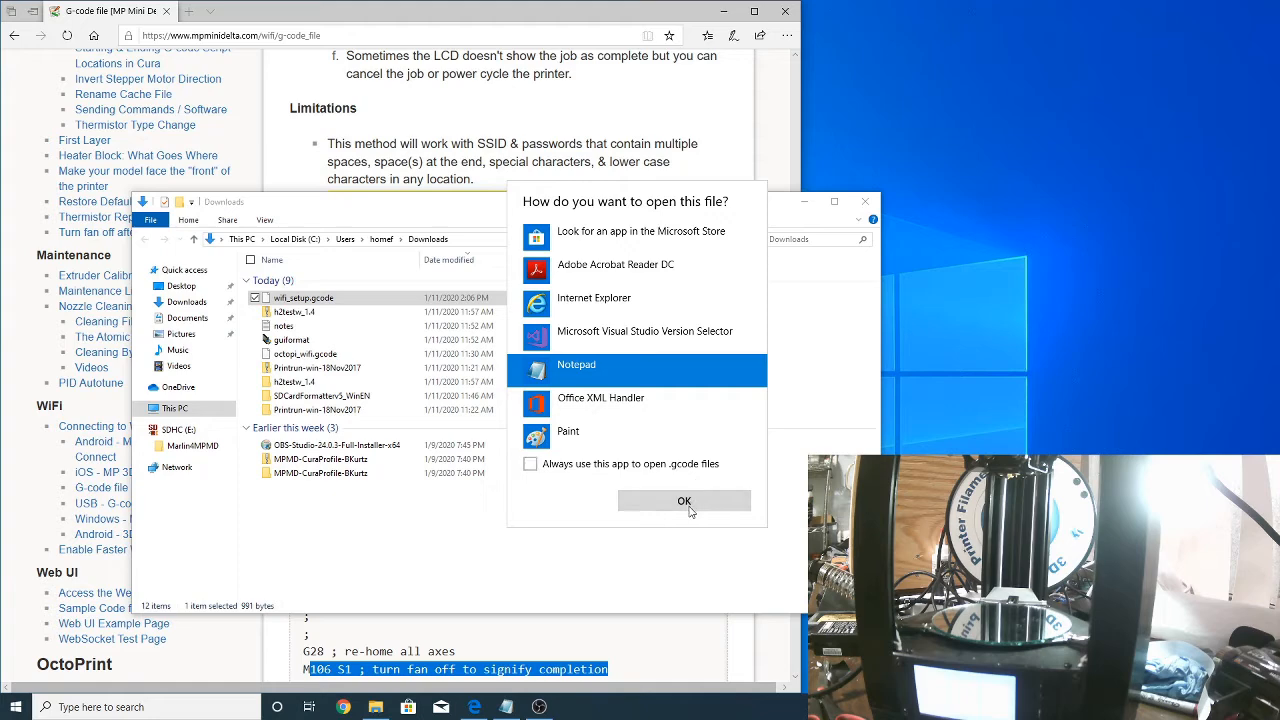
click(684, 501)
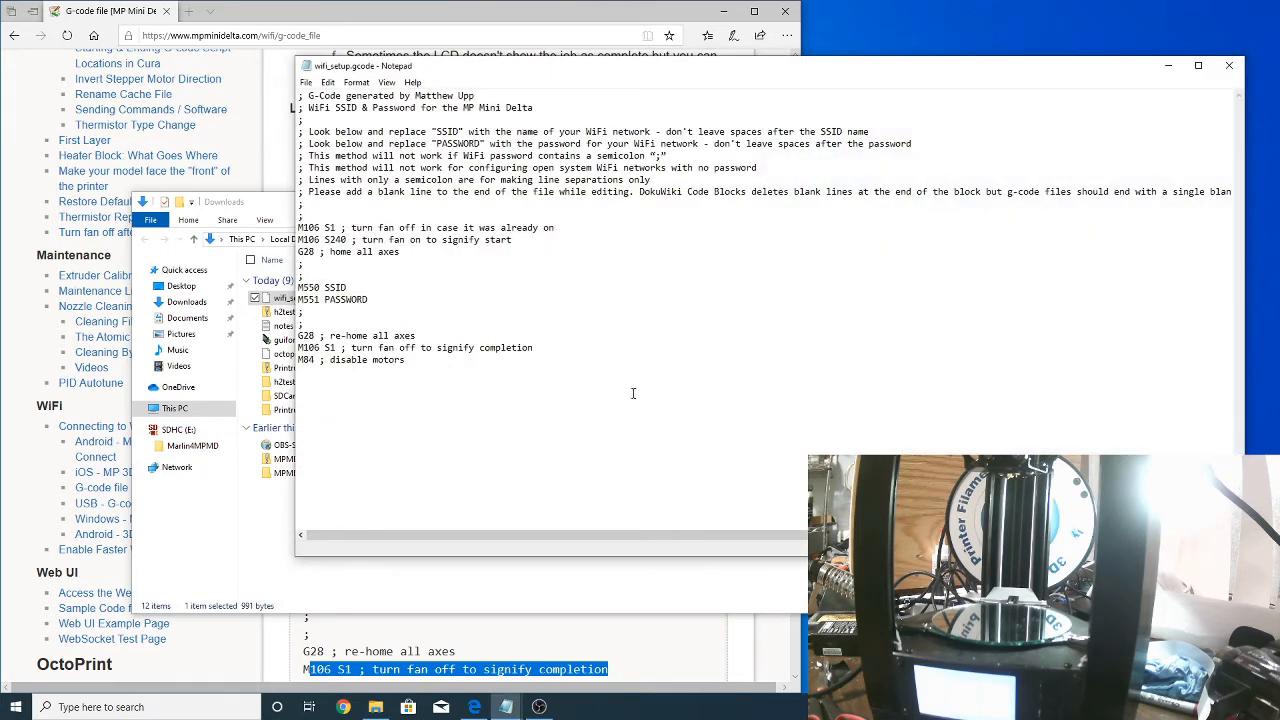
Step: Enlarge the text of wifi_setup.gcode to 150% zoom and reposition its Notepad window over the browser
click(386, 82)
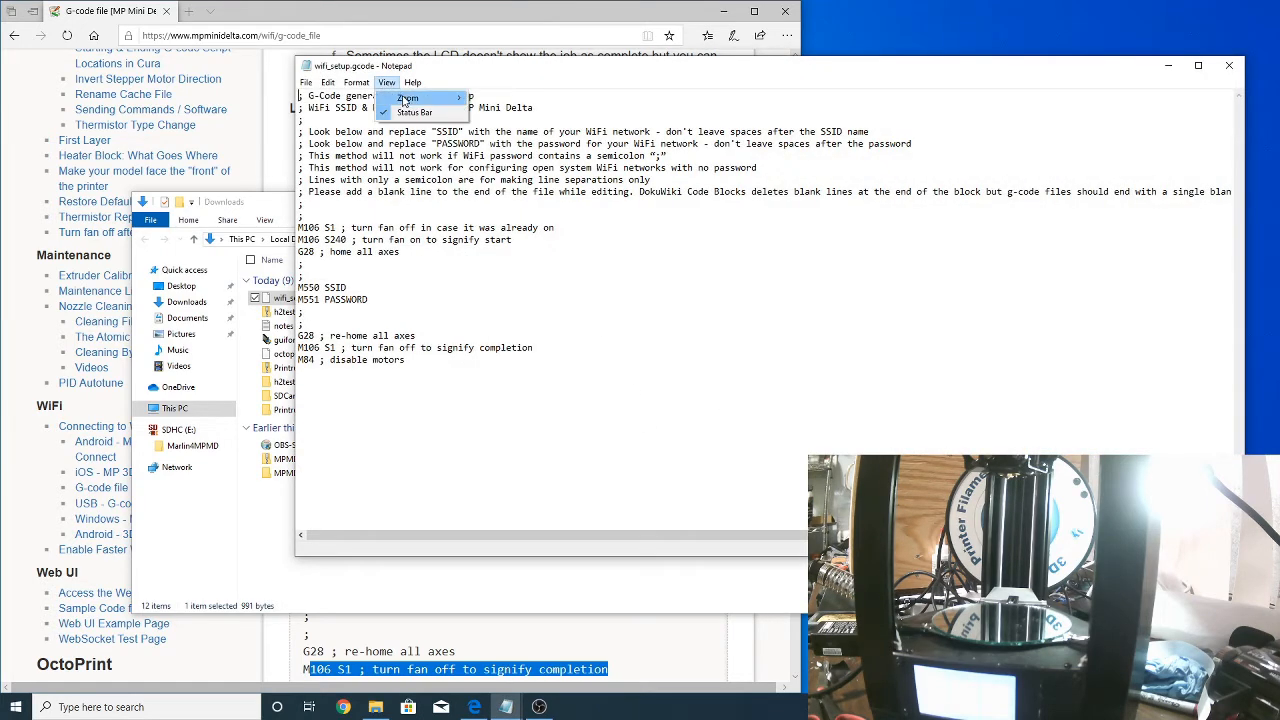
mouse_move(430, 97)
click(528, 103)
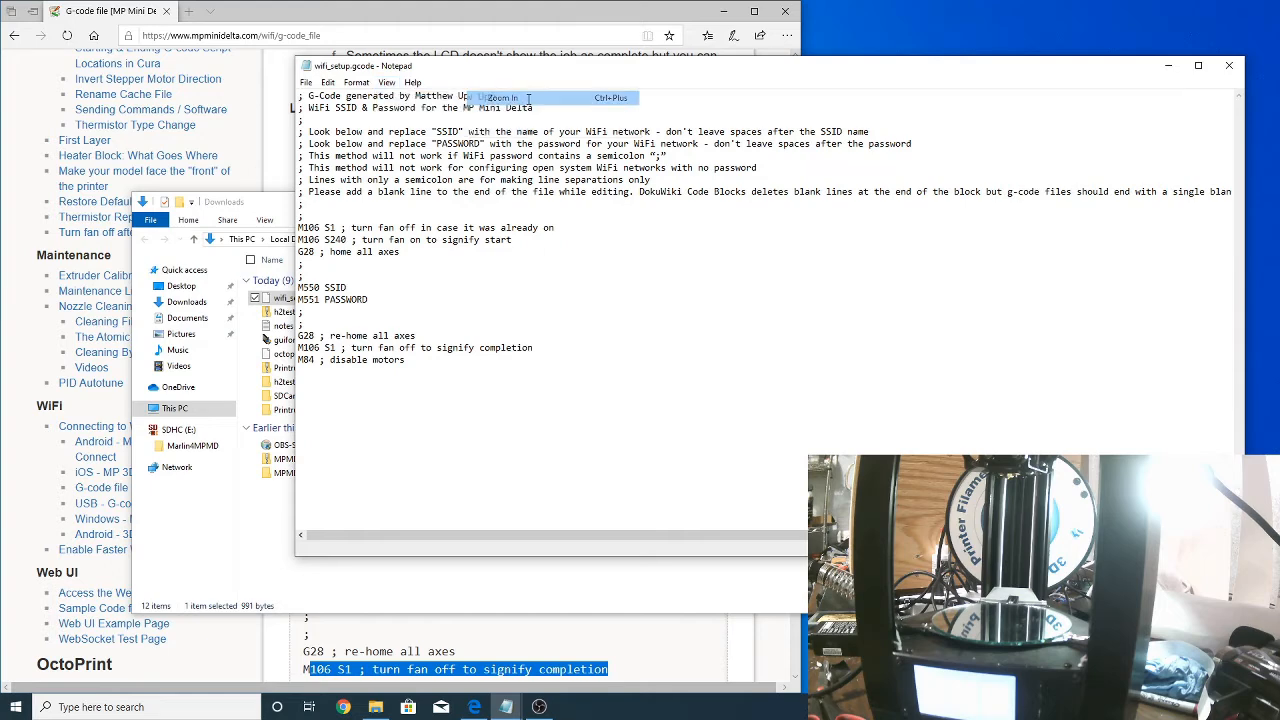
click(386, 82)
mouse_move(412, 100)
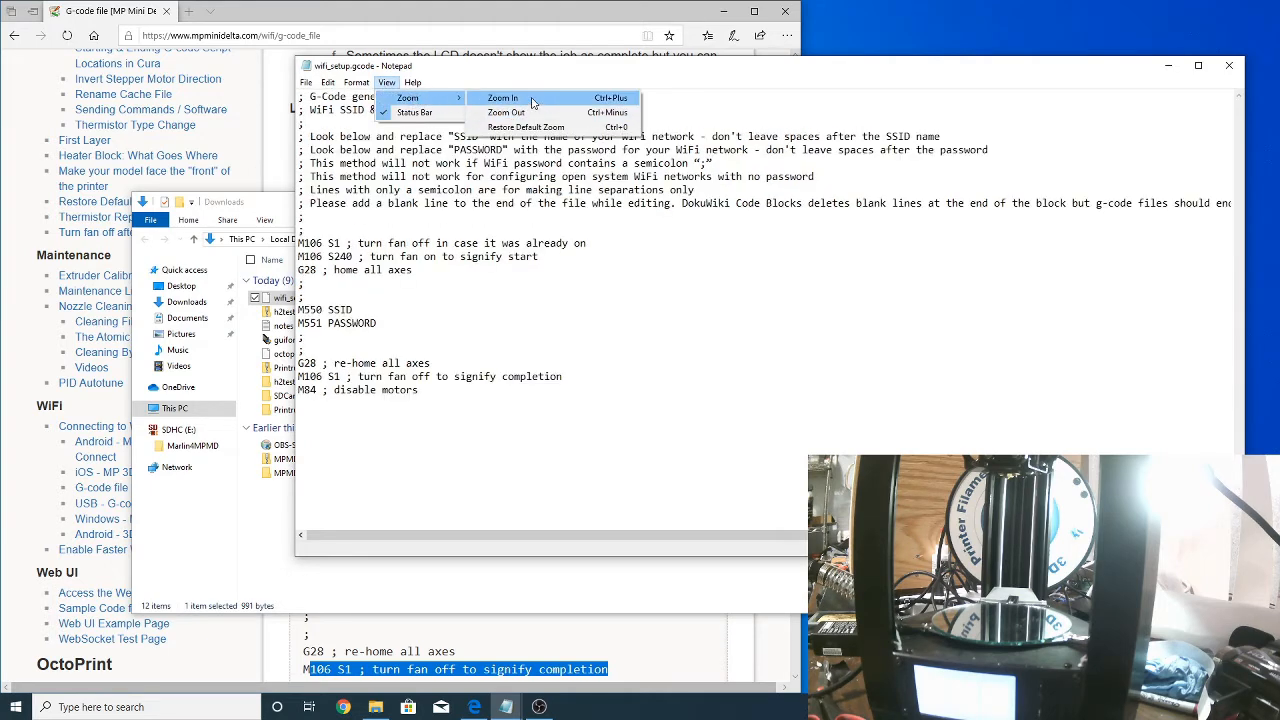
click(530, 103)
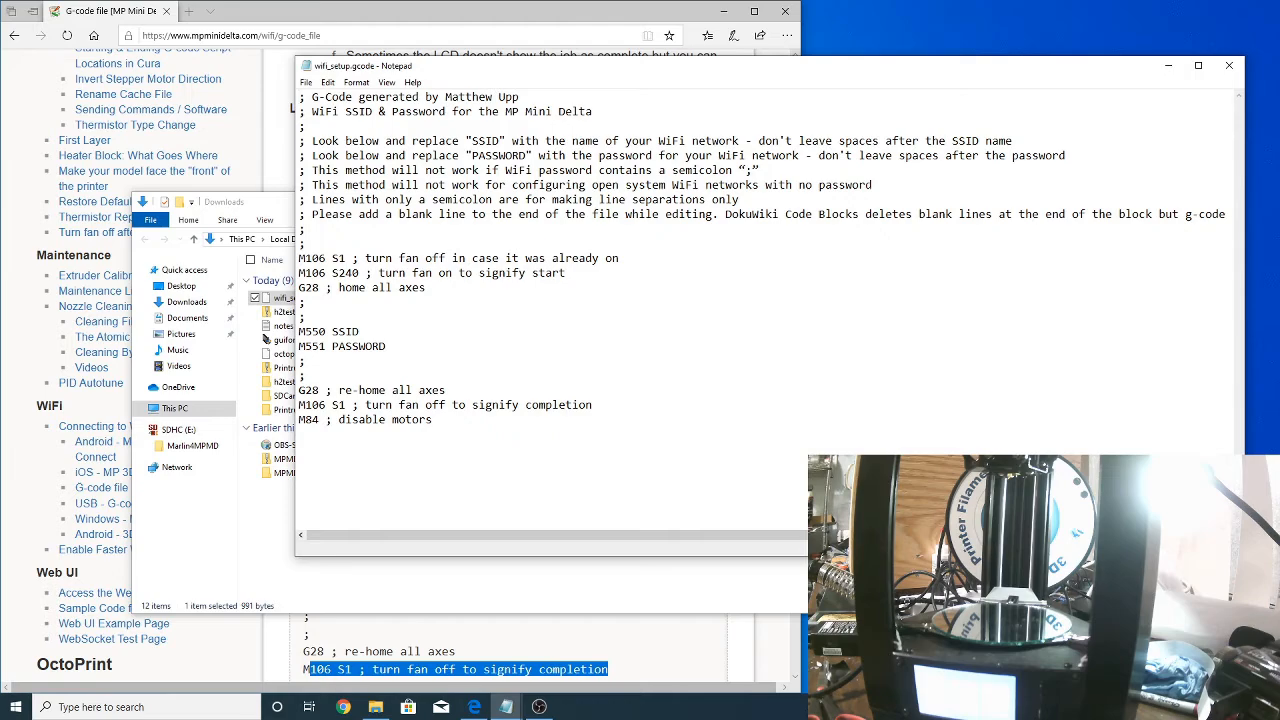
key(ctrl+plus)
key(ctrl+plus)
key(ctrl+plus)
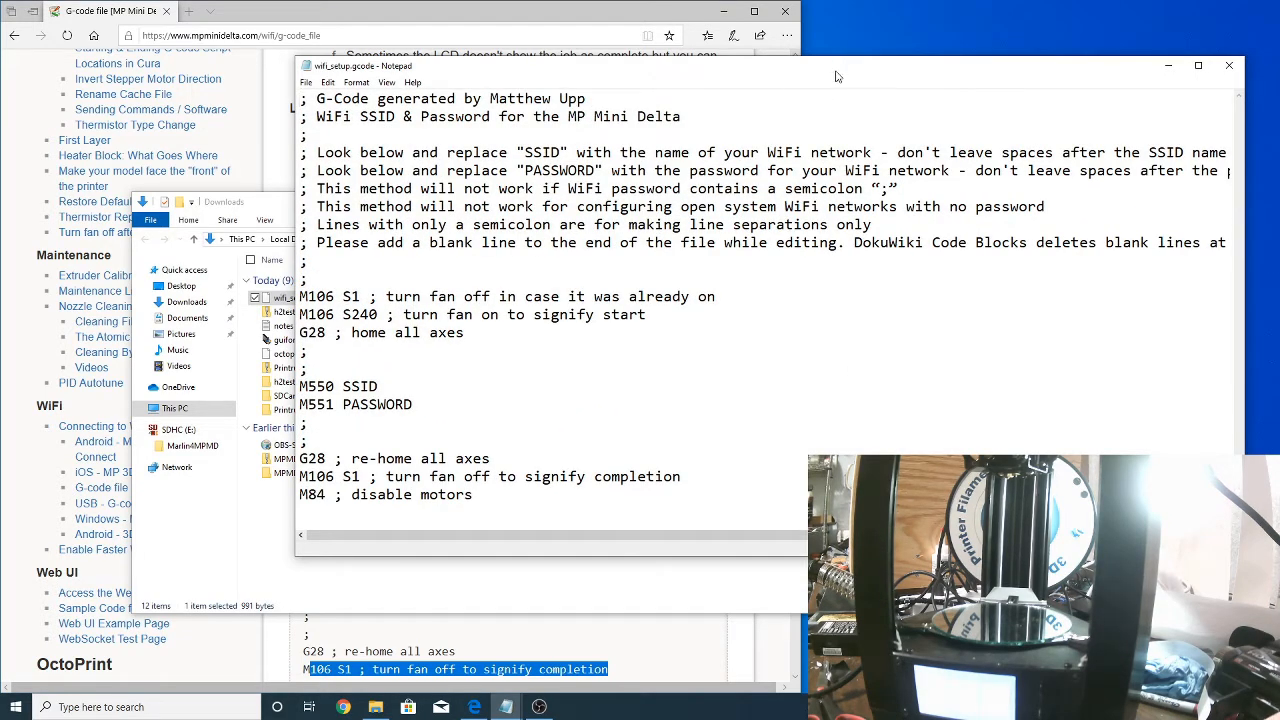
drag(838, 76, 559, 80)
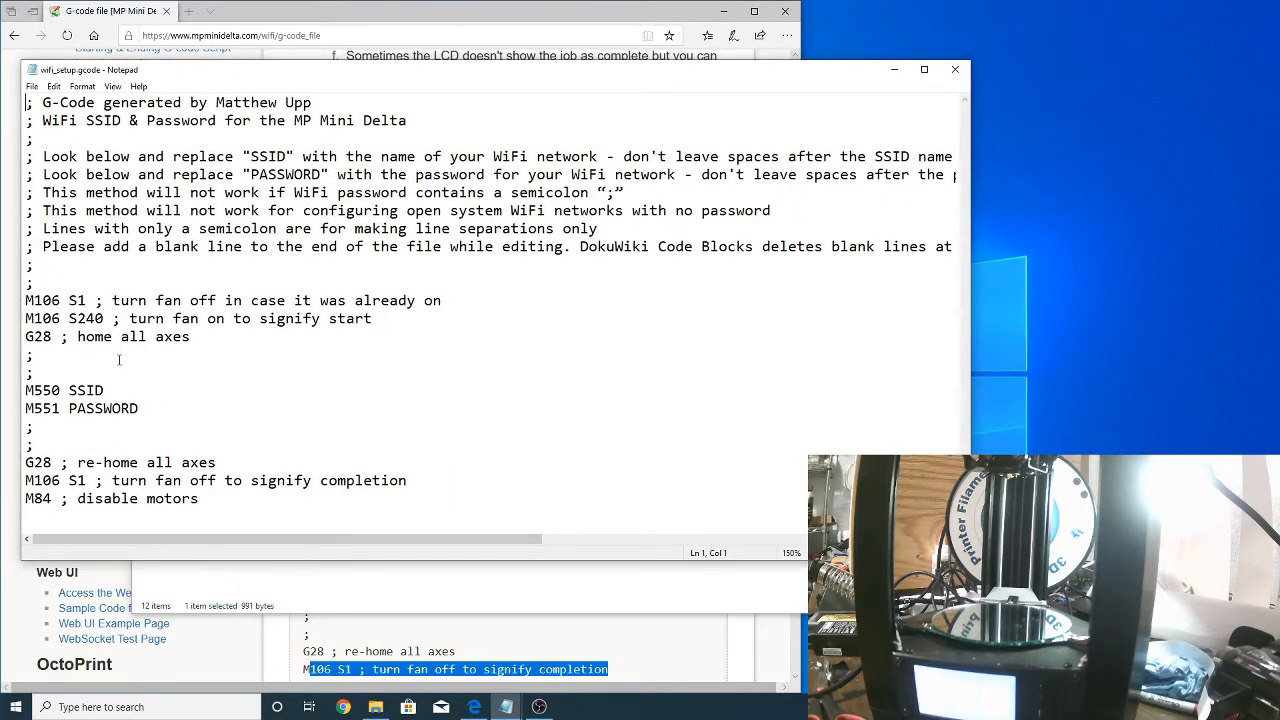
Step: Check the computer's list of available WiFi networks for the network name needed in place of SSID on the M550 line
drag(119, 389, 72, 390)
click(1172, 707)
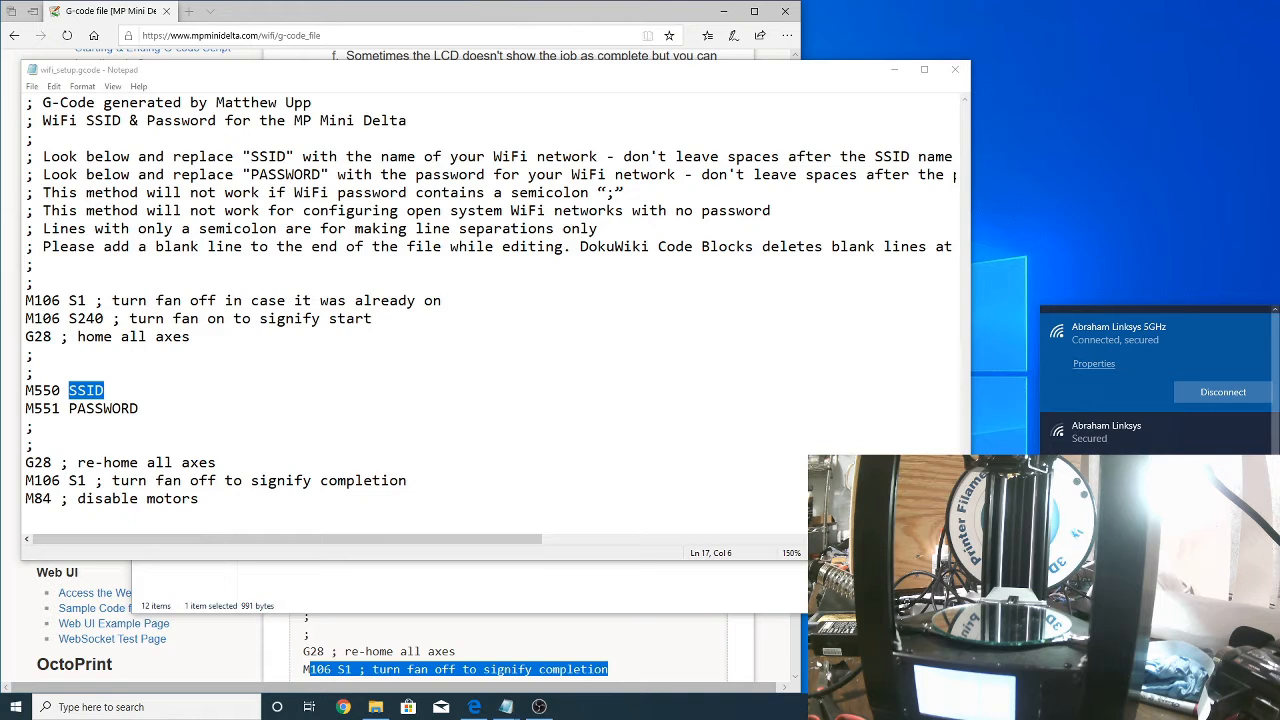
click(1090, 469)
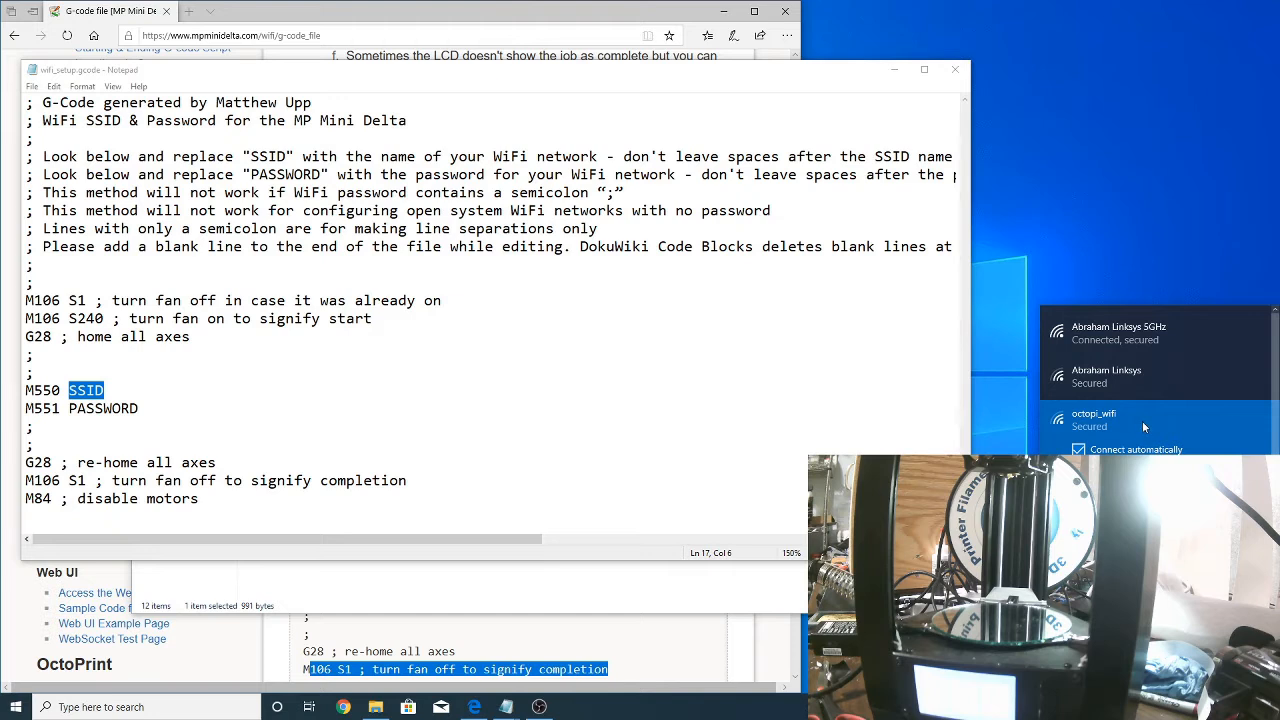
click(1167, 325)
click(829, 343)
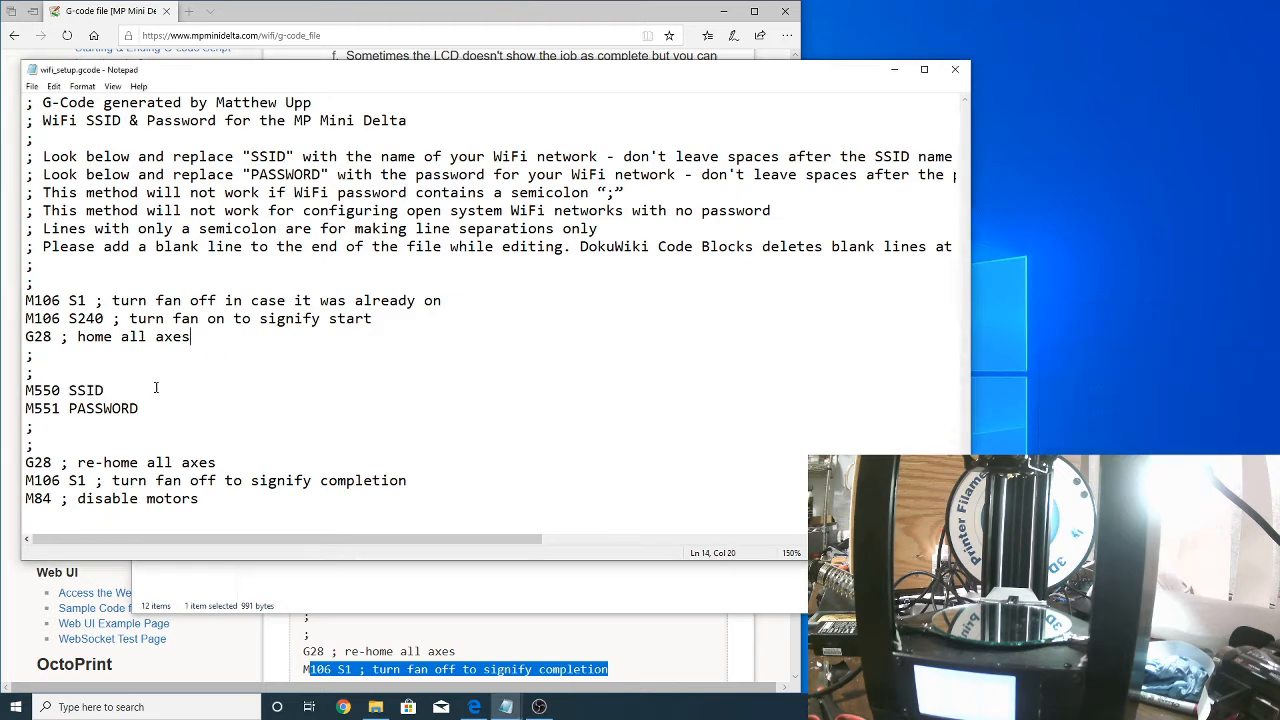
Step: Replace the SSID placeholder on the M550 line of wifi_setup.gcode with the network name octopi_wifi
drag(104, 390, 70, 392)
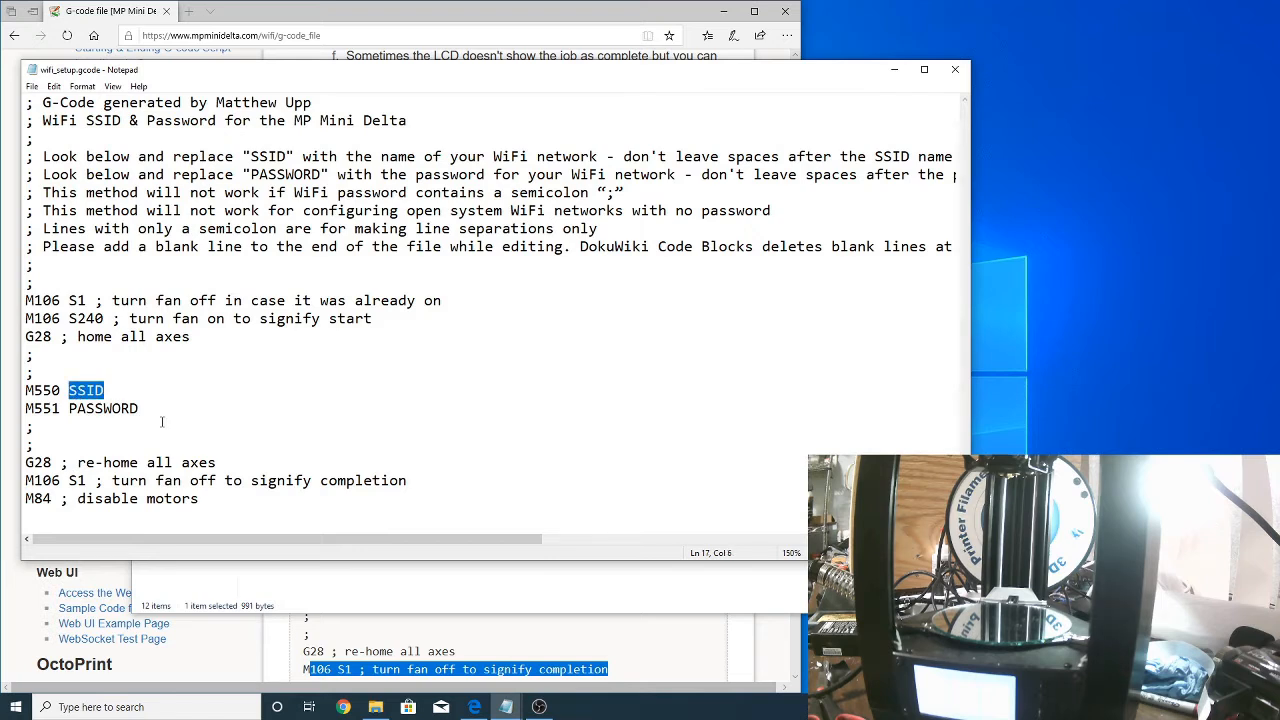
text(octopi_)
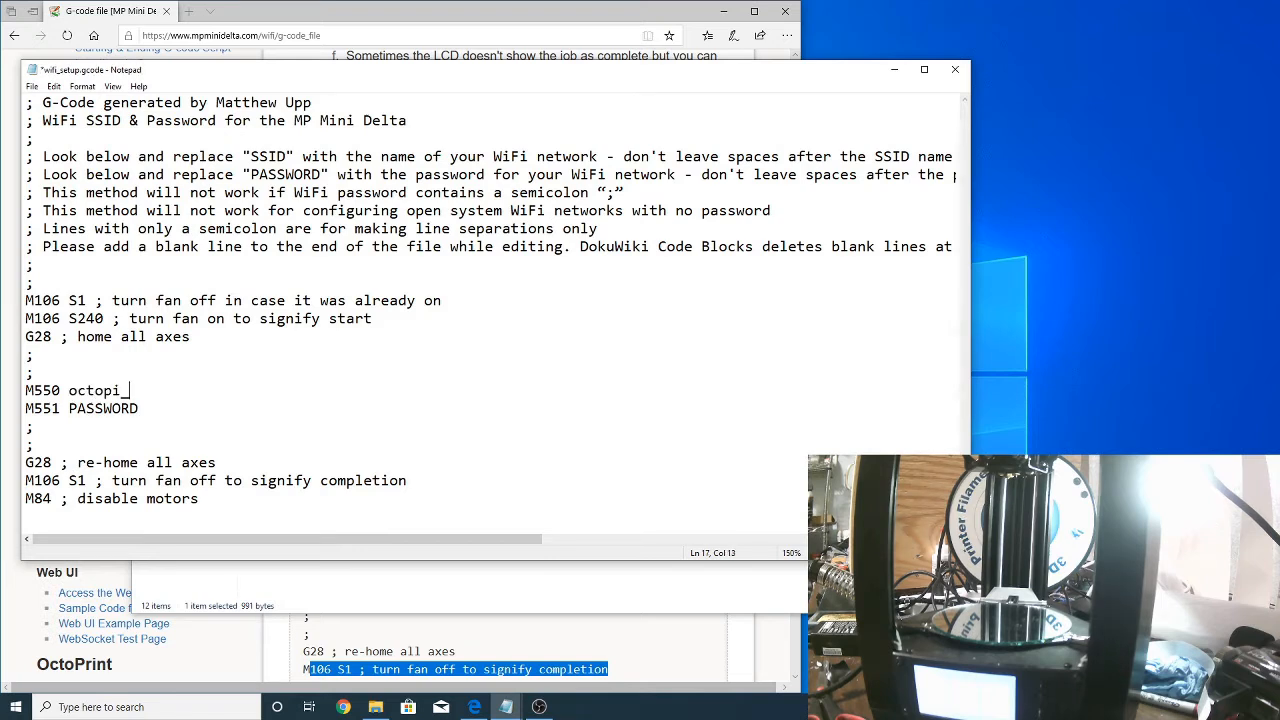
text(wifi)
Step: Replace the PASSWORD placeholder on the M551 line with the WiFi network's password
double_click(114, 421)
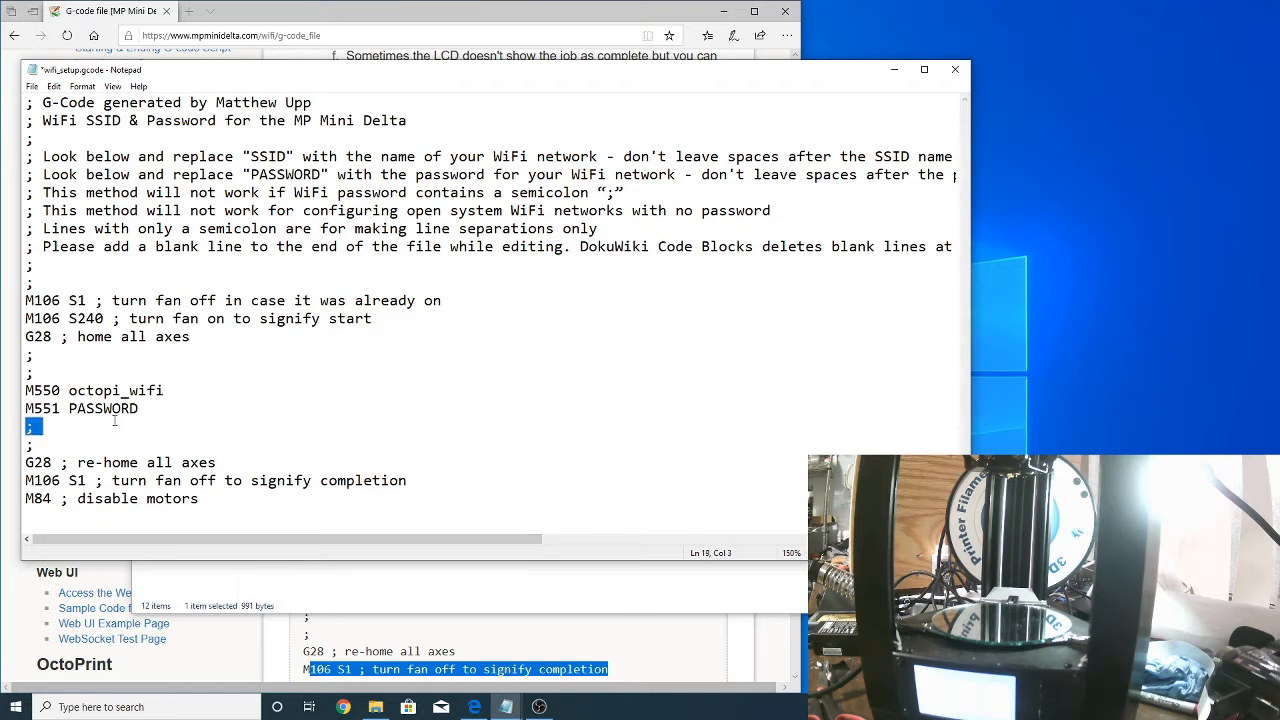
drag(139, 408, 69, 408)
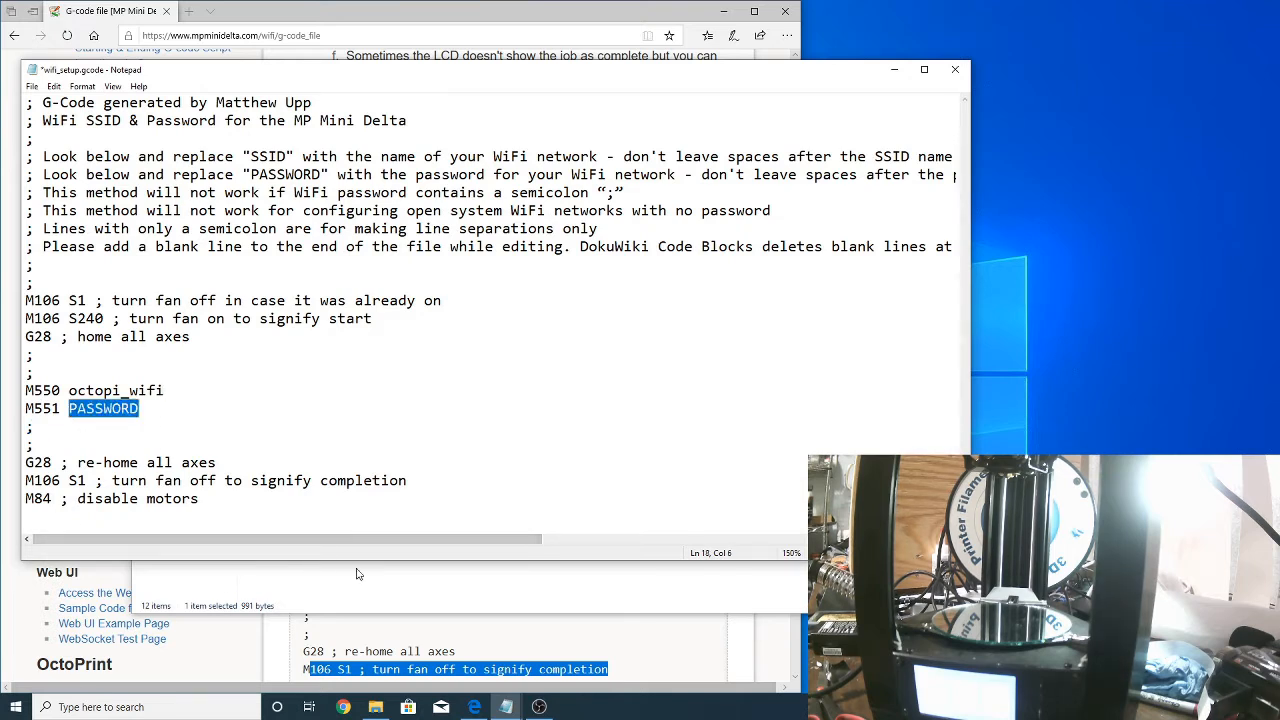
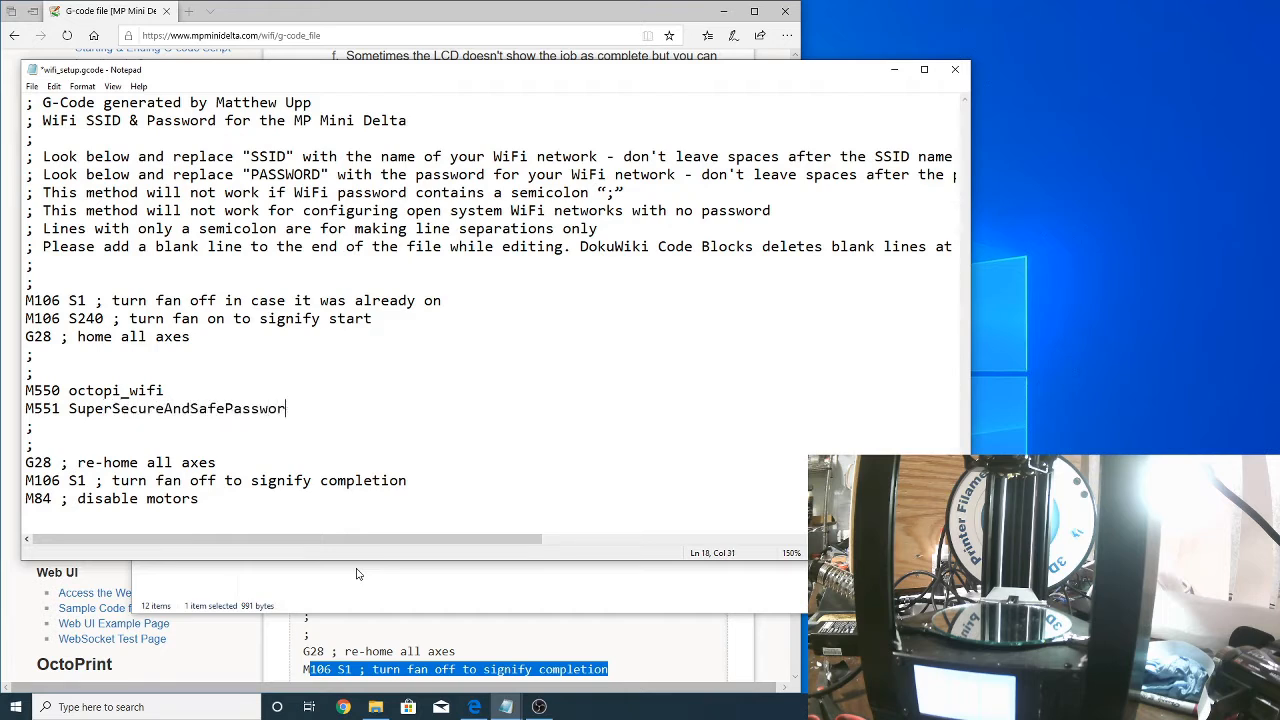
Step: Save wifi_setup.gcode and close its Notepad window
click(33, 86)
click(55, 146)
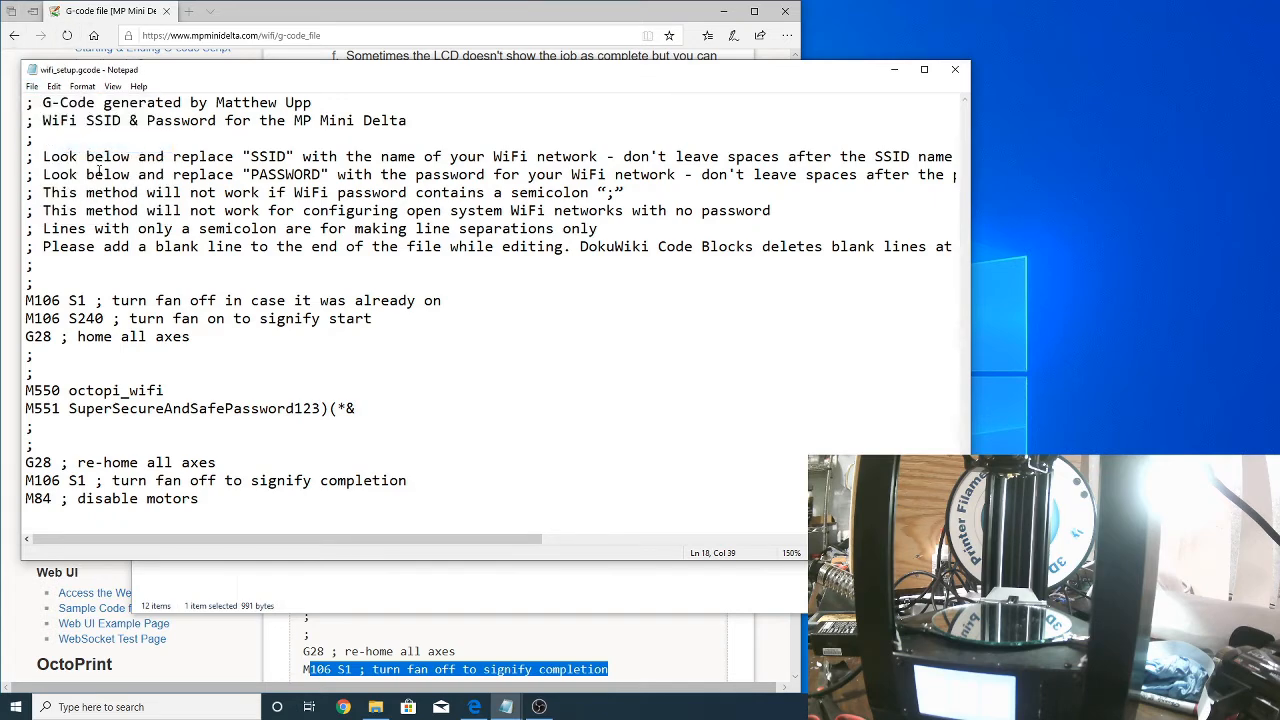
click(954, 70)
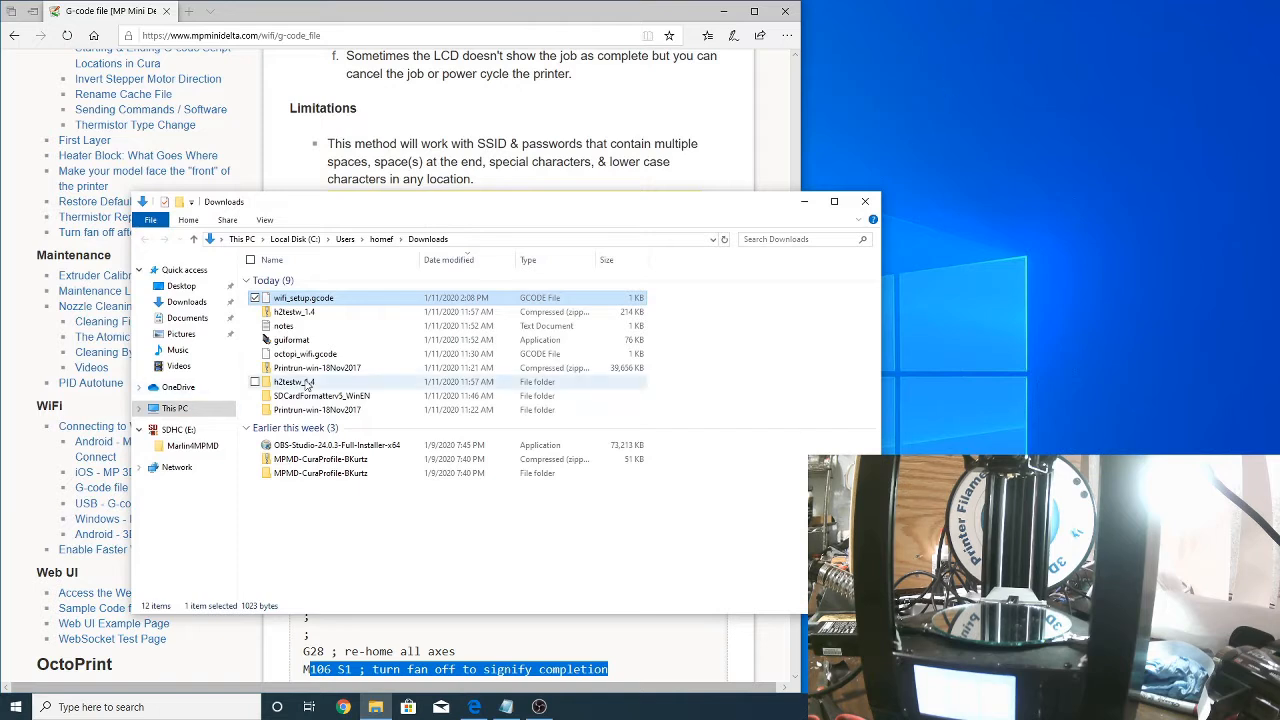
Step: Copy octopi_wifi.gcode from the Downloads folder to the root of the SDHC (E:) card
click(335, 357)
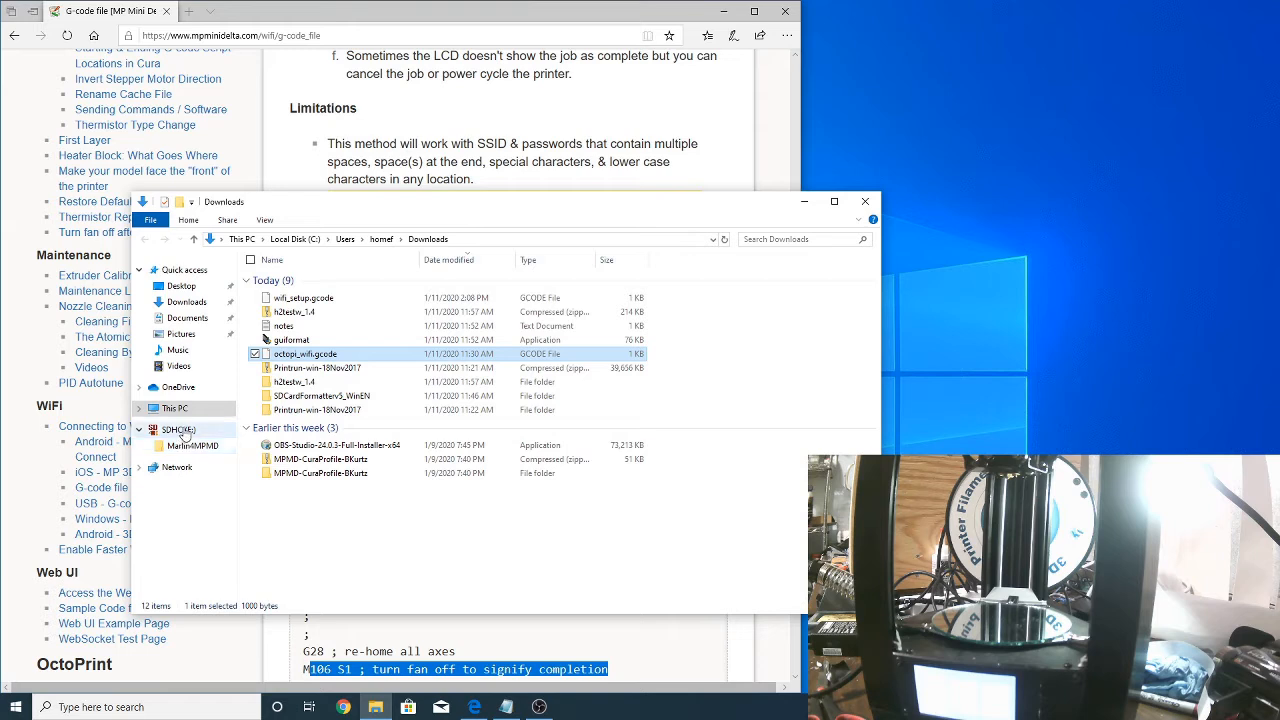
click(185, 431)
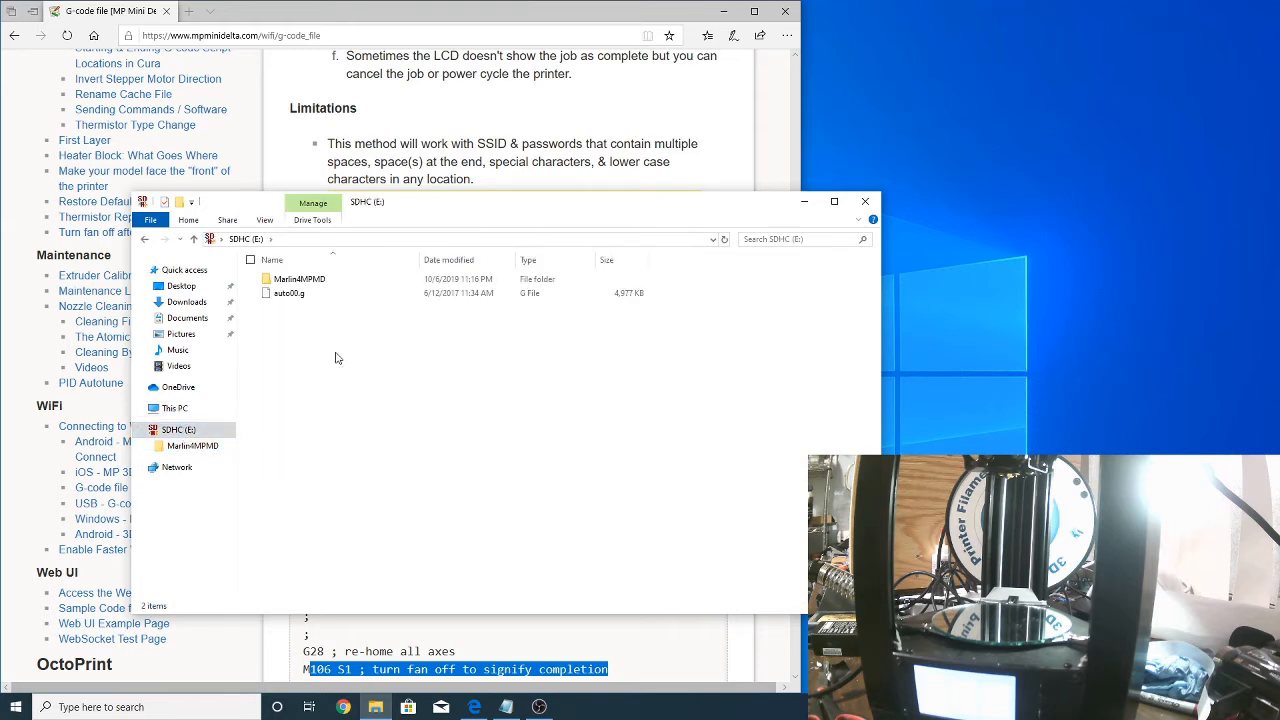
click(174, 409)
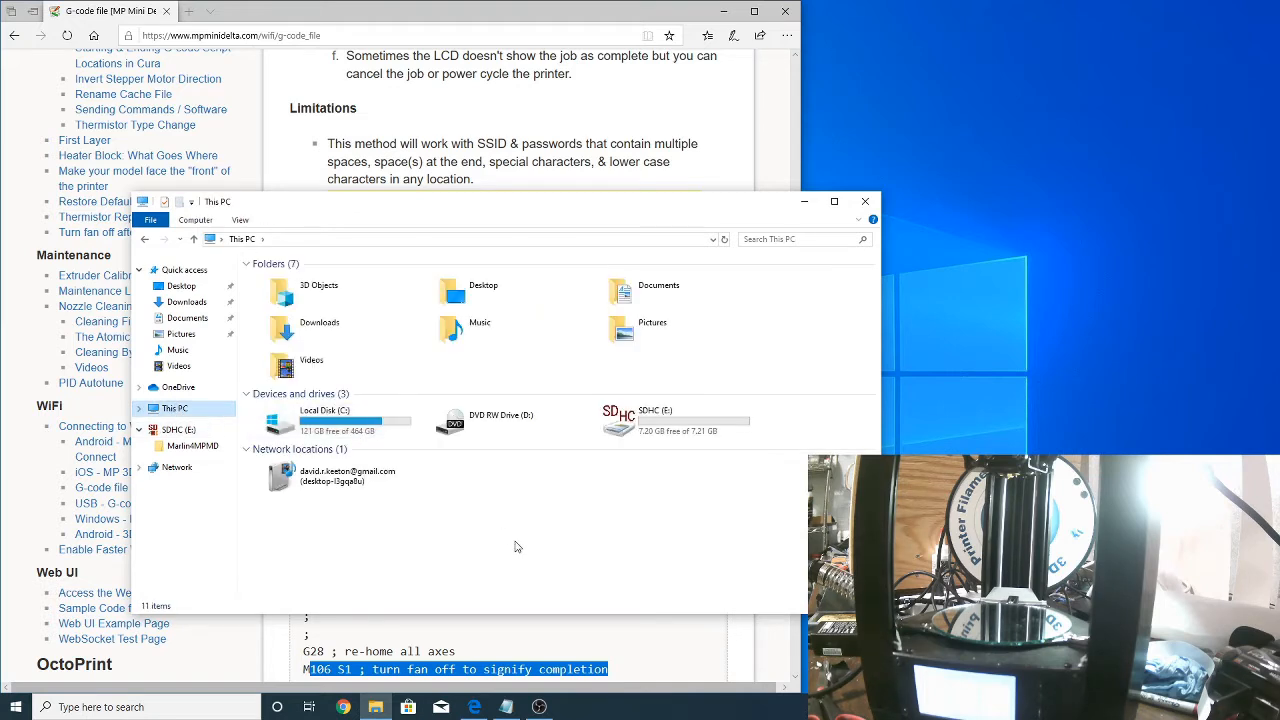
double_click(666, 422)
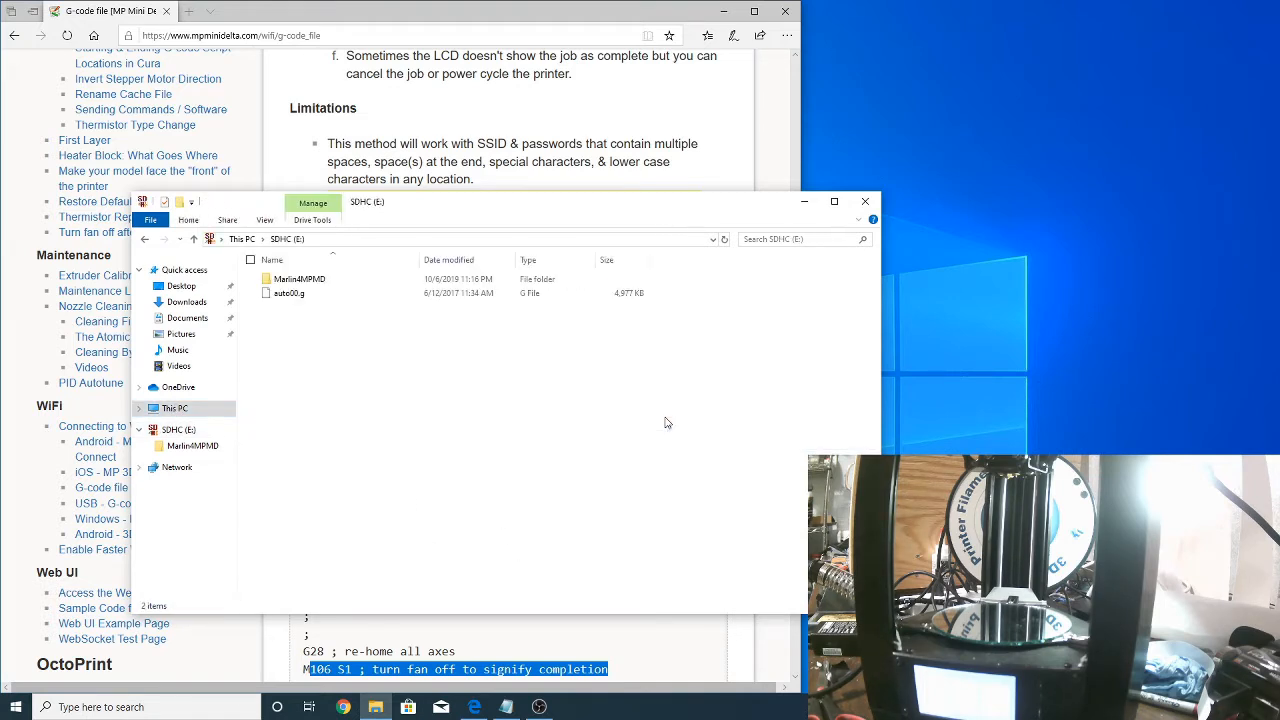
right_click(320, 337)
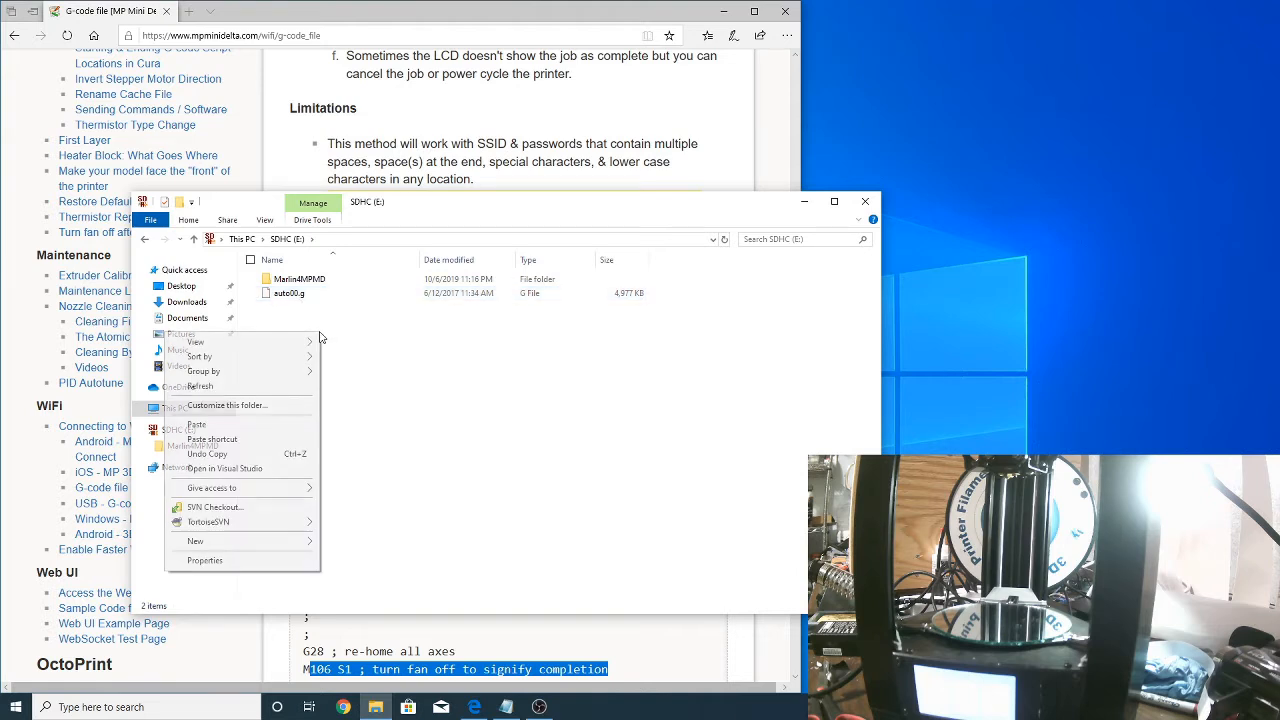
click(218, 426)
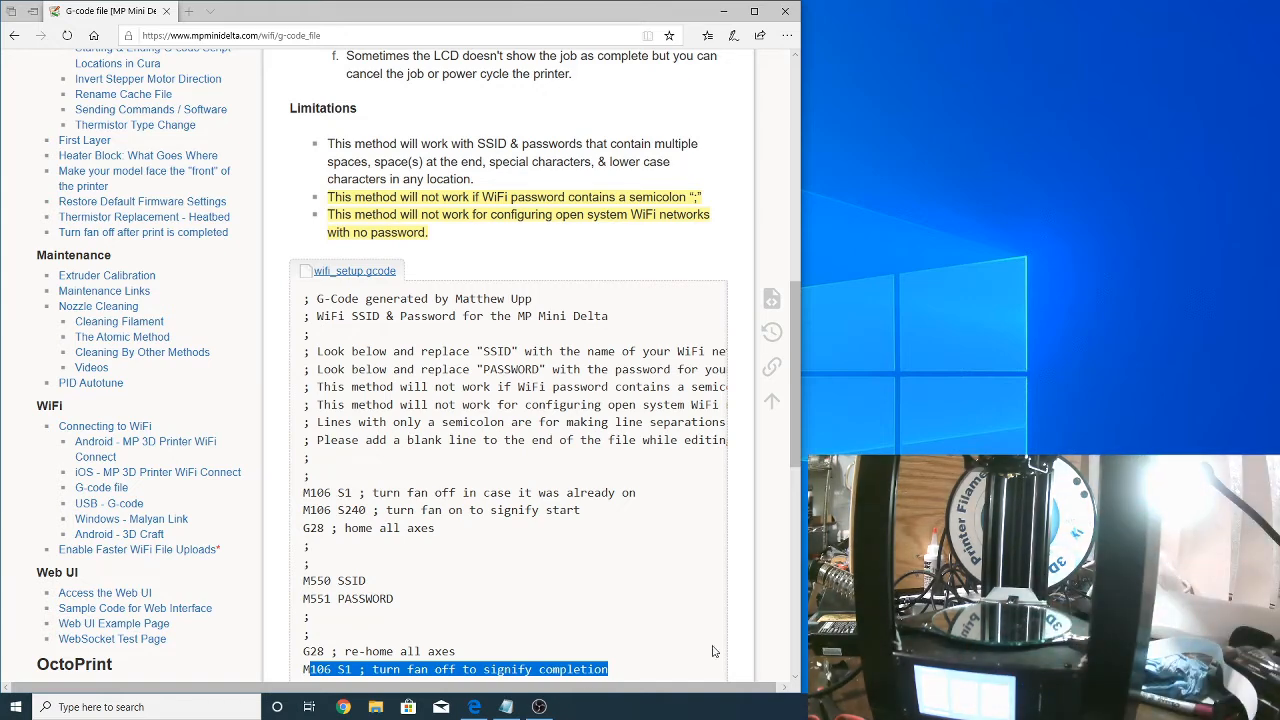
Step: Check the procedure notes in Notepad and open the wiki's Windows - Malyan Link page from its Connecting to WiFi section
click(499, 703)
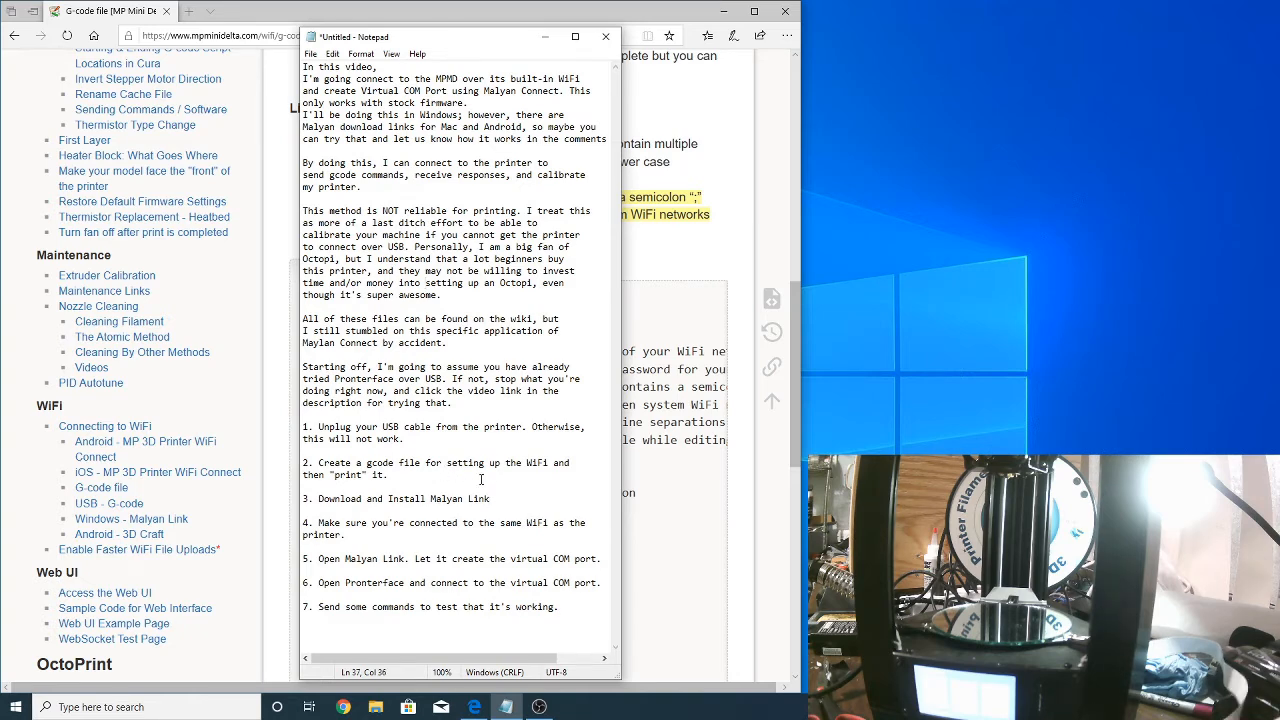
click(248, 14)
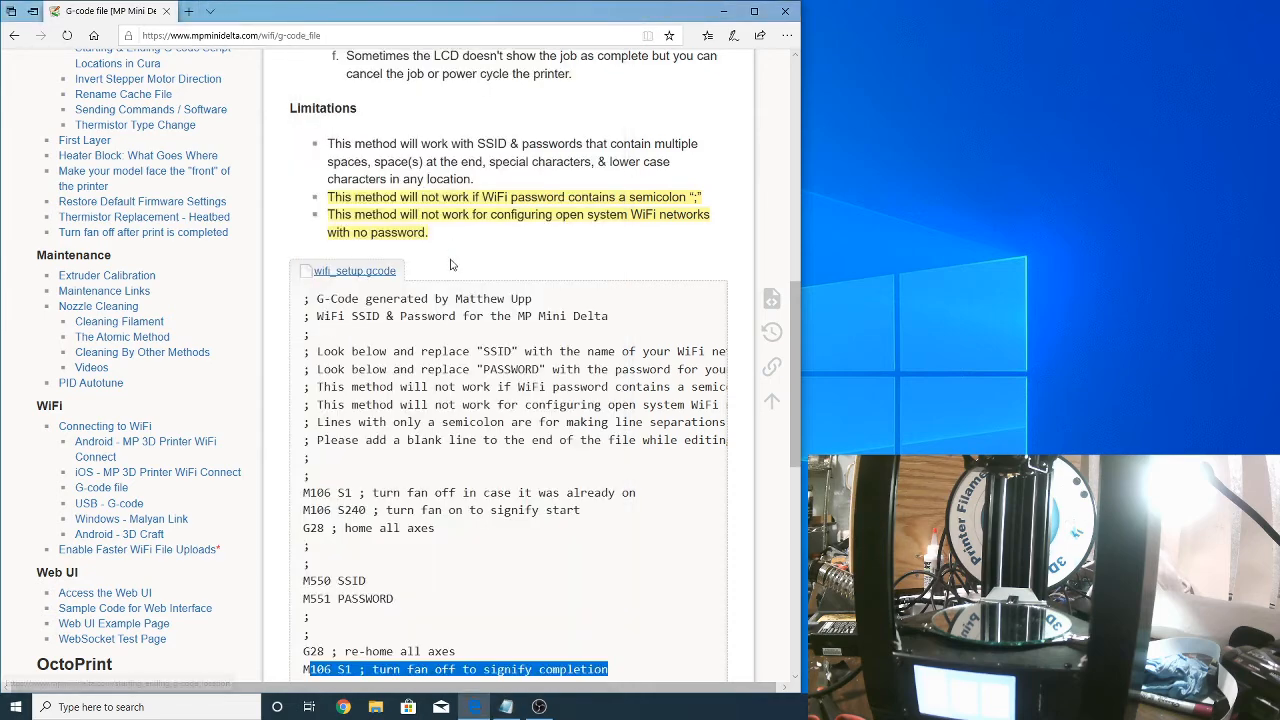
scroll(452, 262, up, 10)
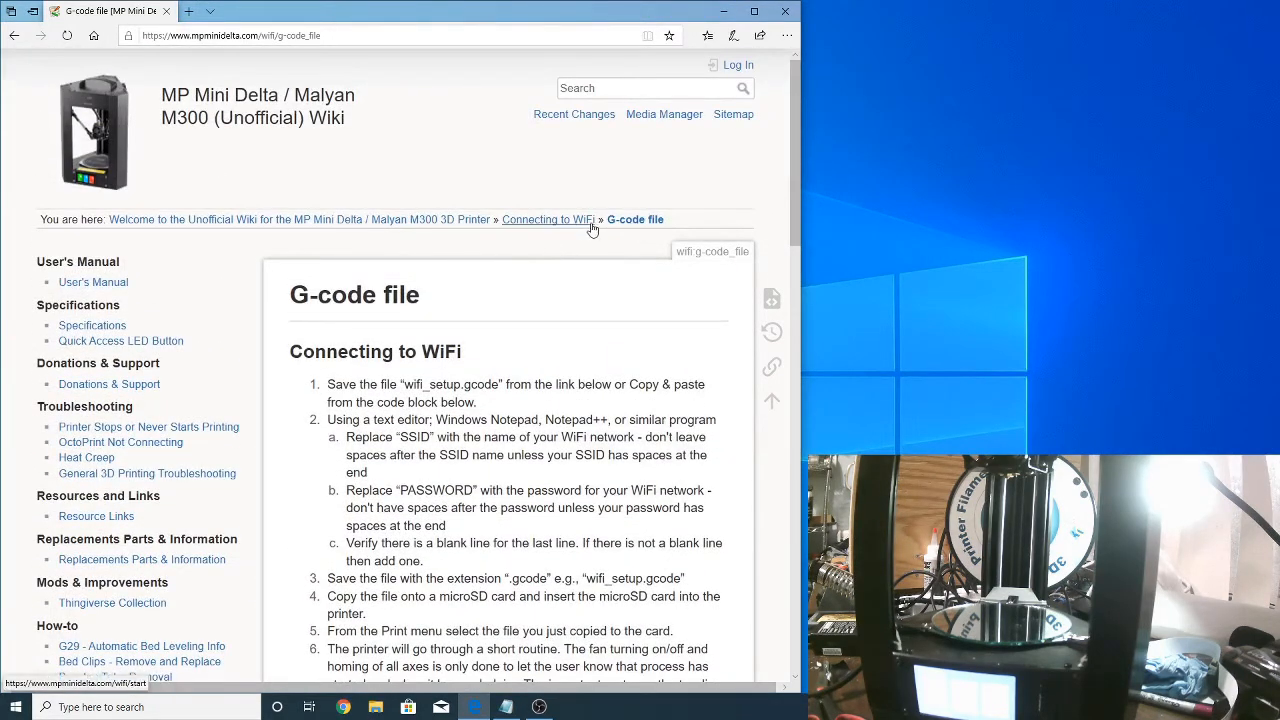
scroll(567, 224, down, 1)
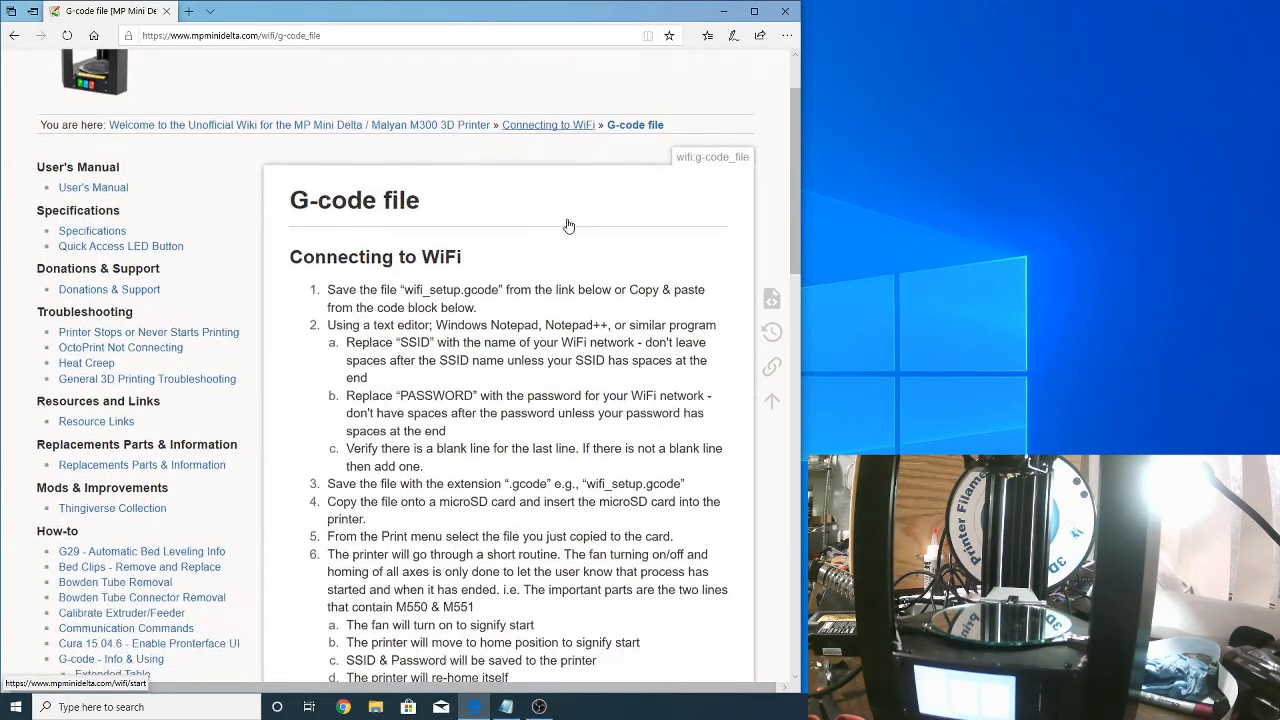
click(560, 126)
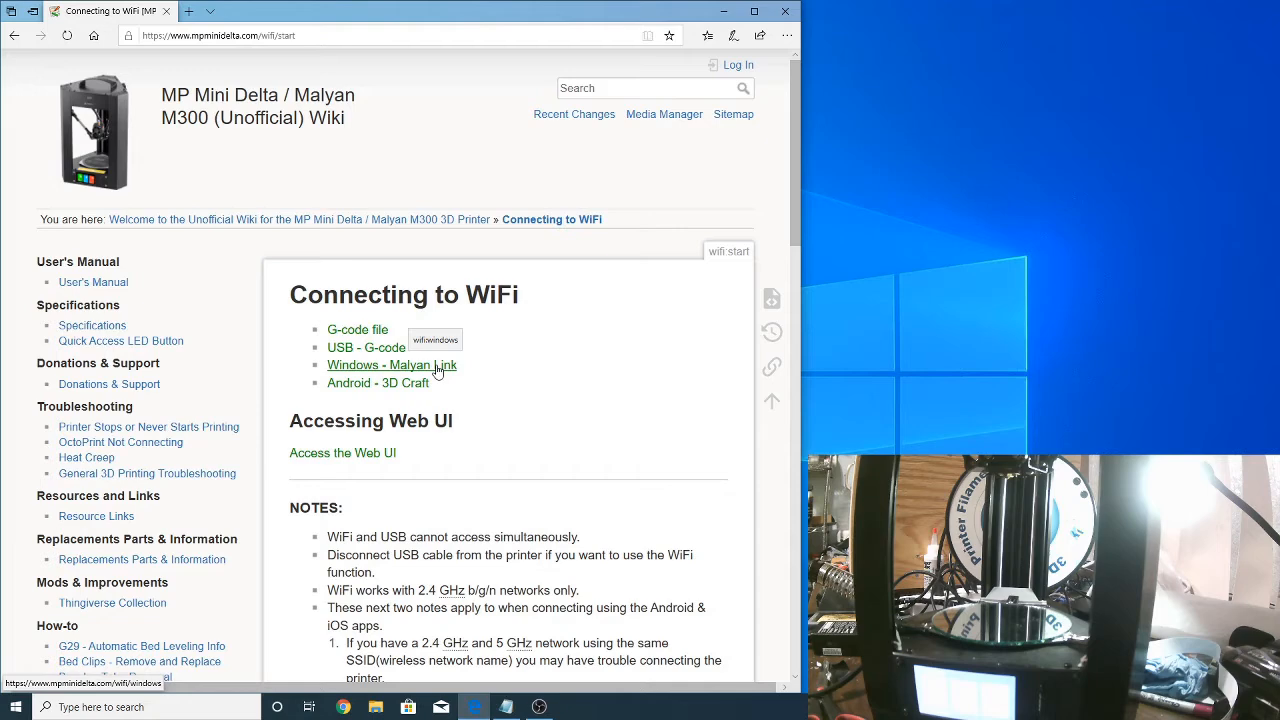
click(437, 369)
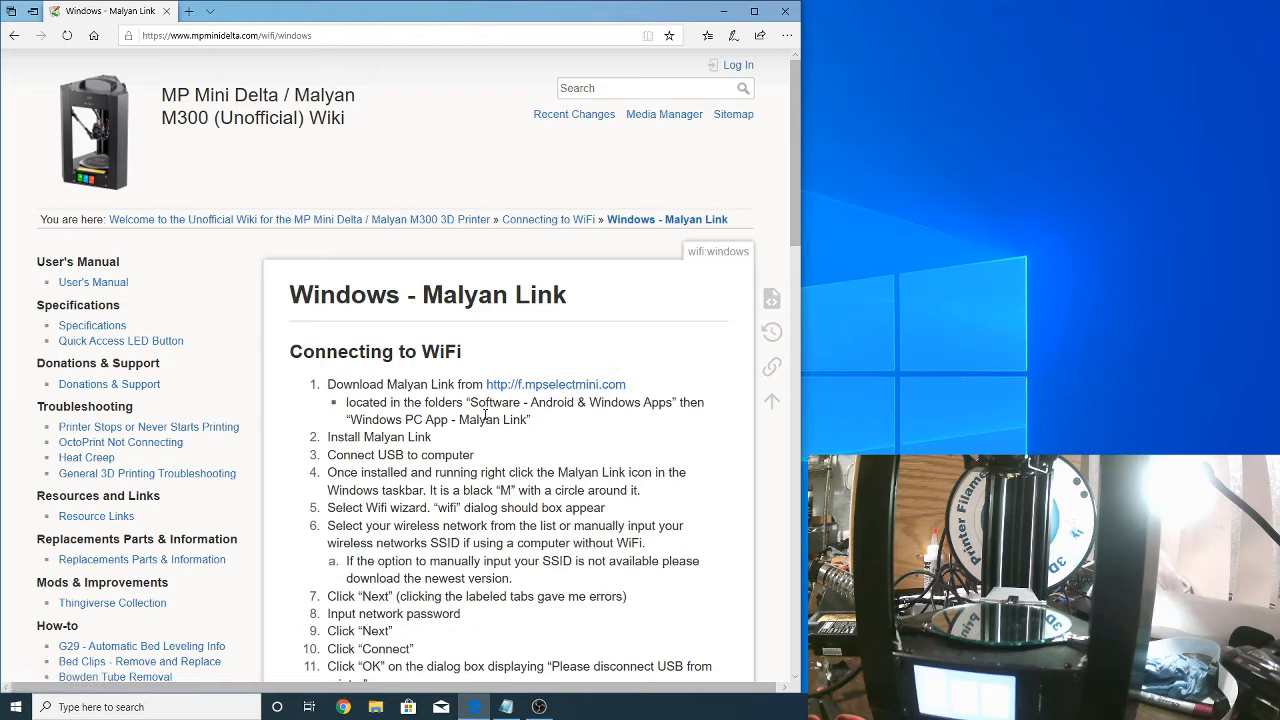
Step: Follow the wiki's f.mpselectmini.com download link and open Windows PC App - Malyan Link inside the Software - Android, iOS, & Windows Apps folder
drag(536, 421, 356, 403)
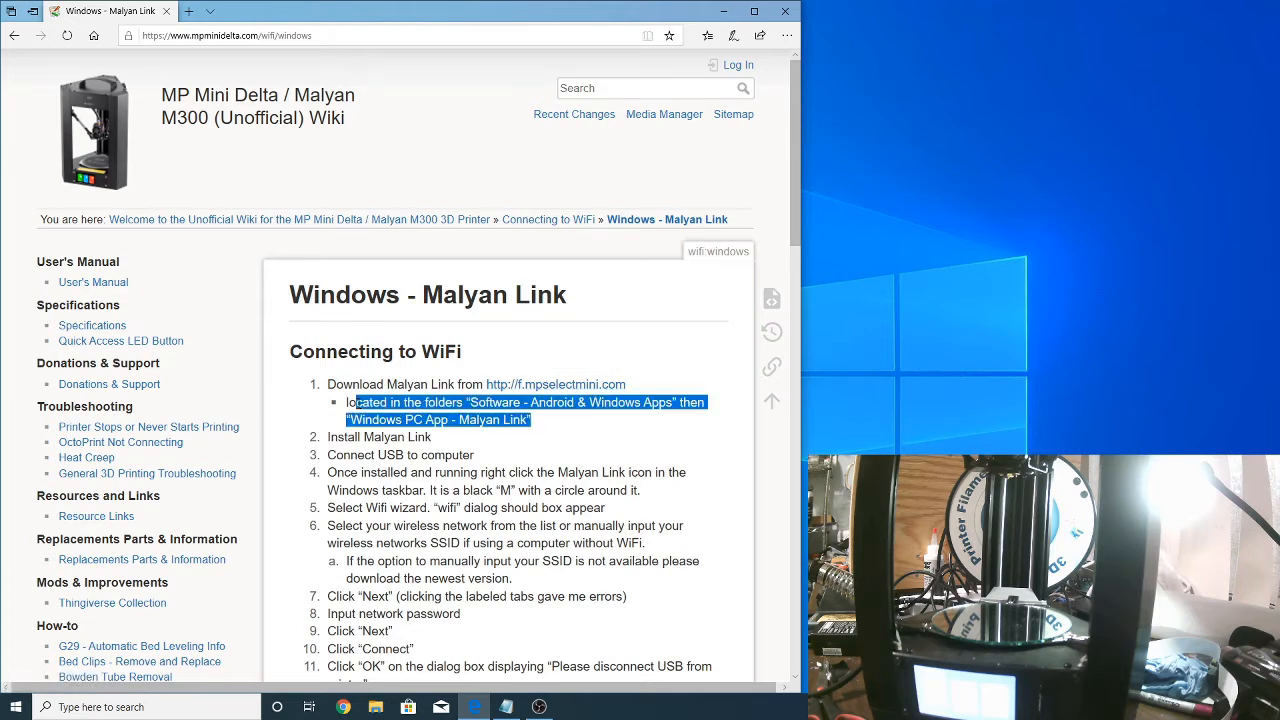
click(548, 386)
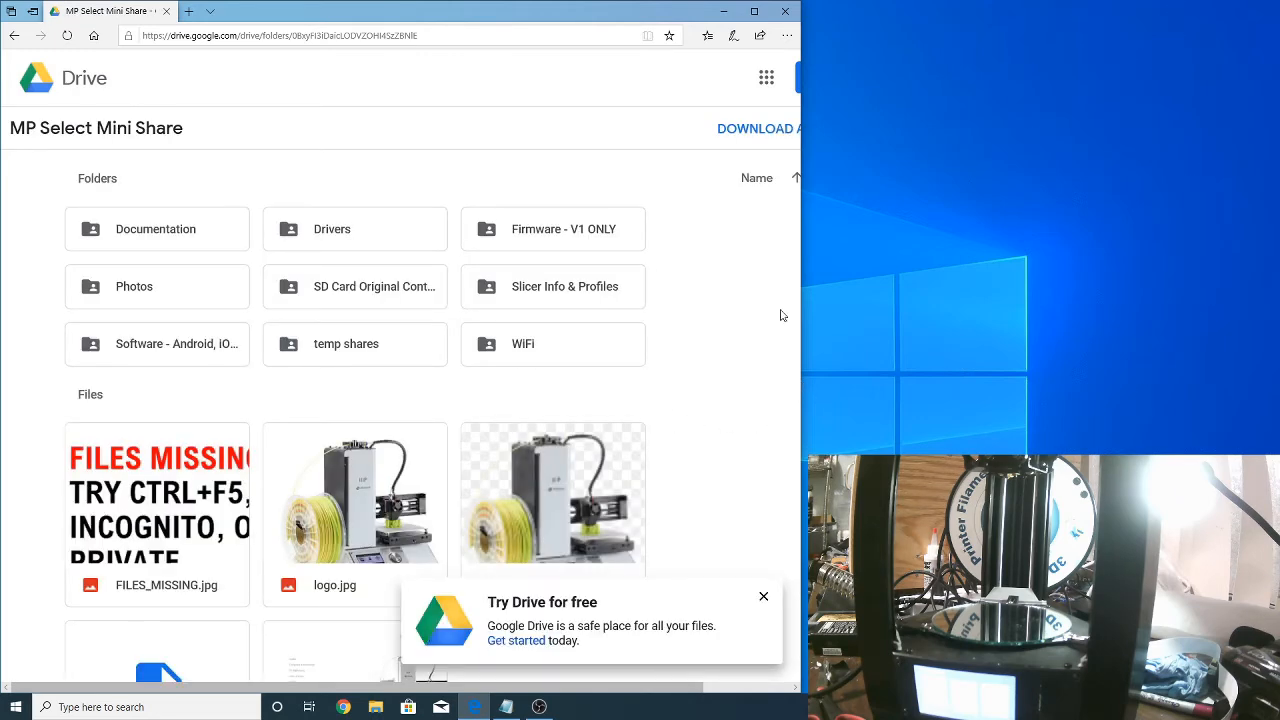
double_click(126, 350)
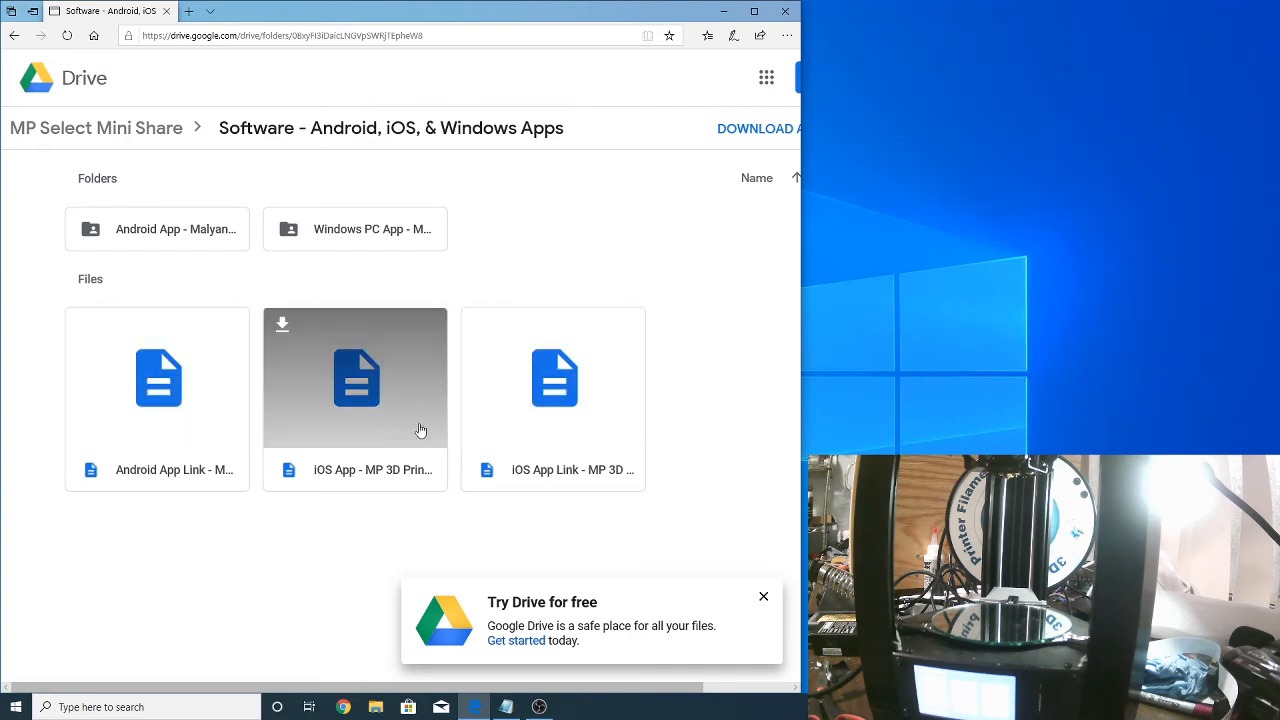
double_click(340, 231)
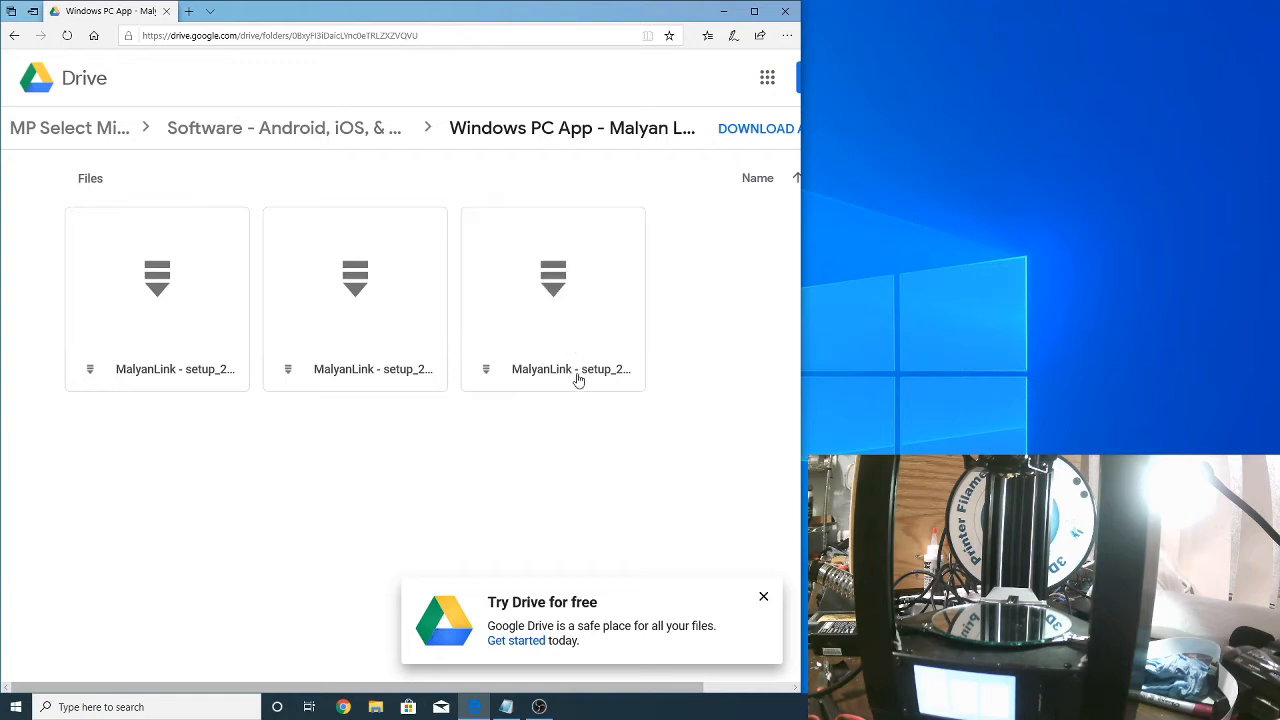
Step: Download MalyanLink - setup_2016-08-16.zip into the Downloads folder
click(481, 226)
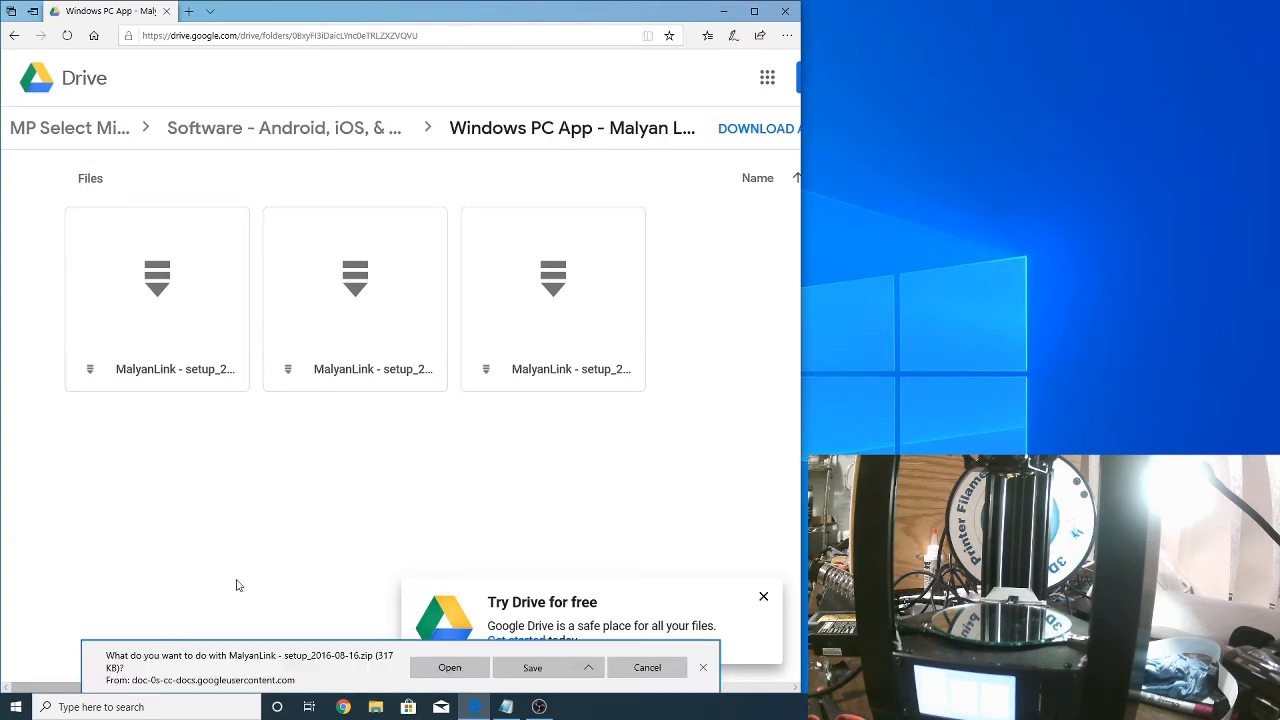
click(588, 667)
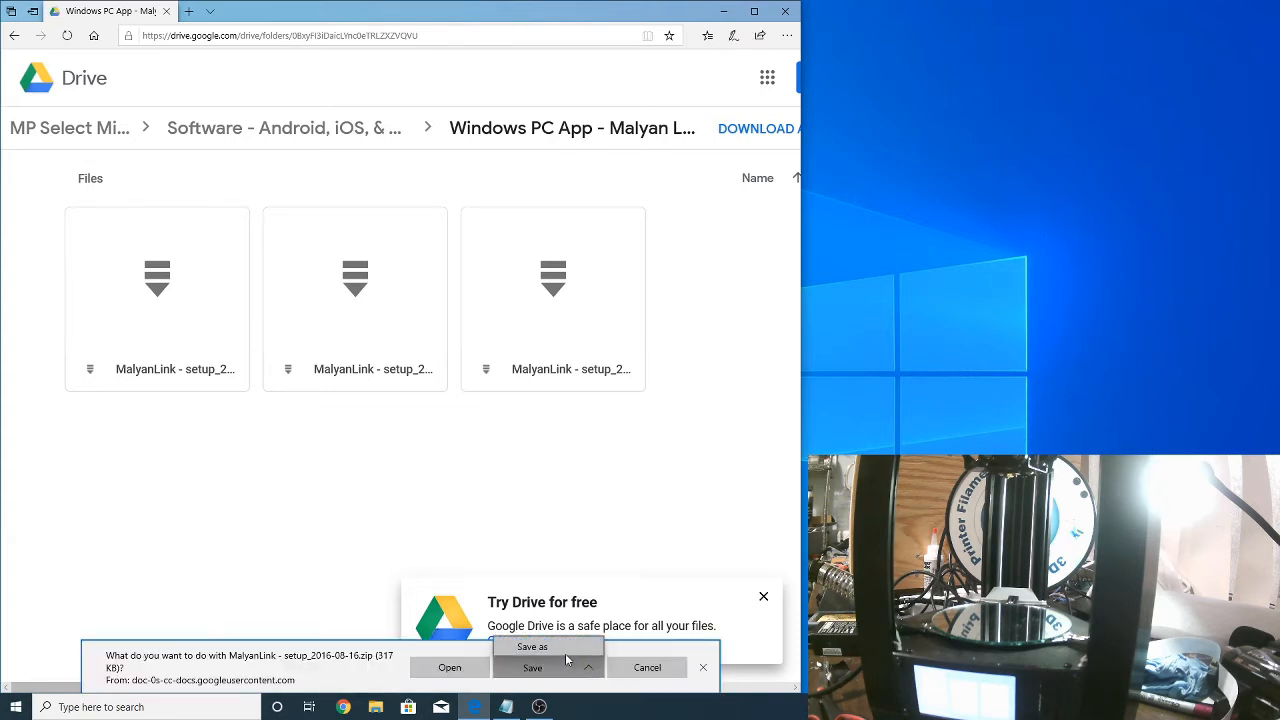
click(566, 652)
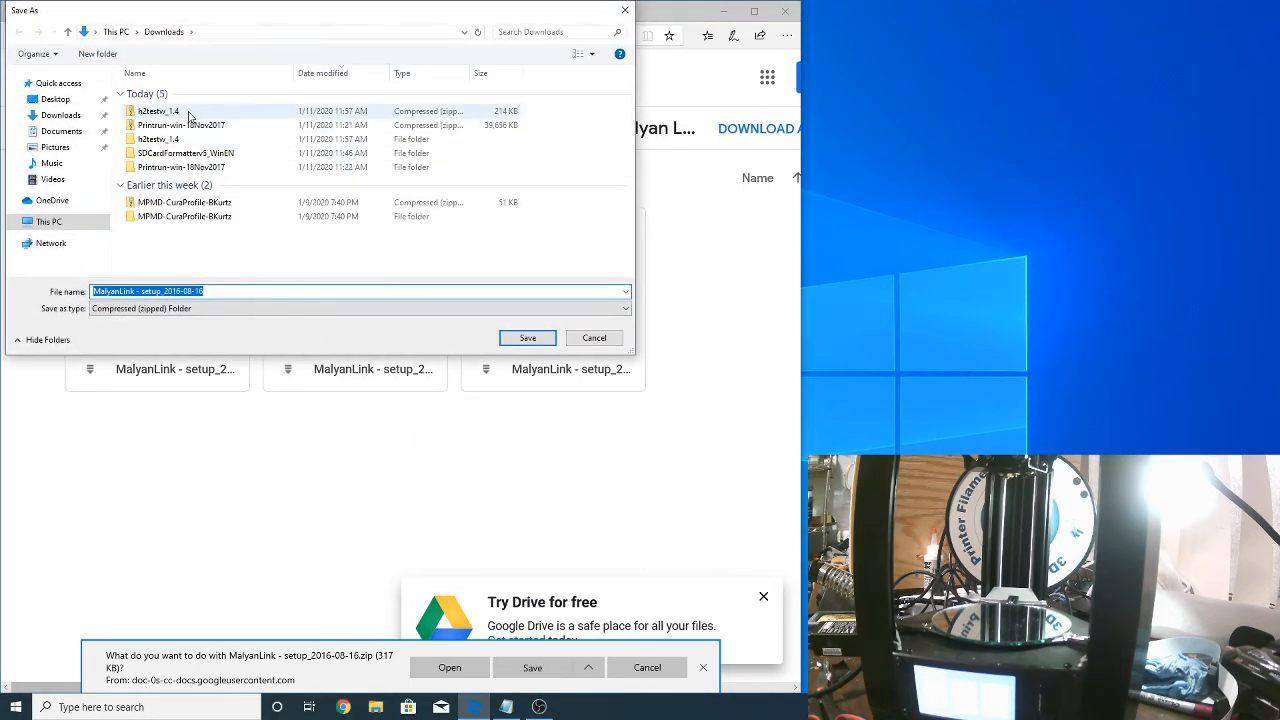
click(530, 339)
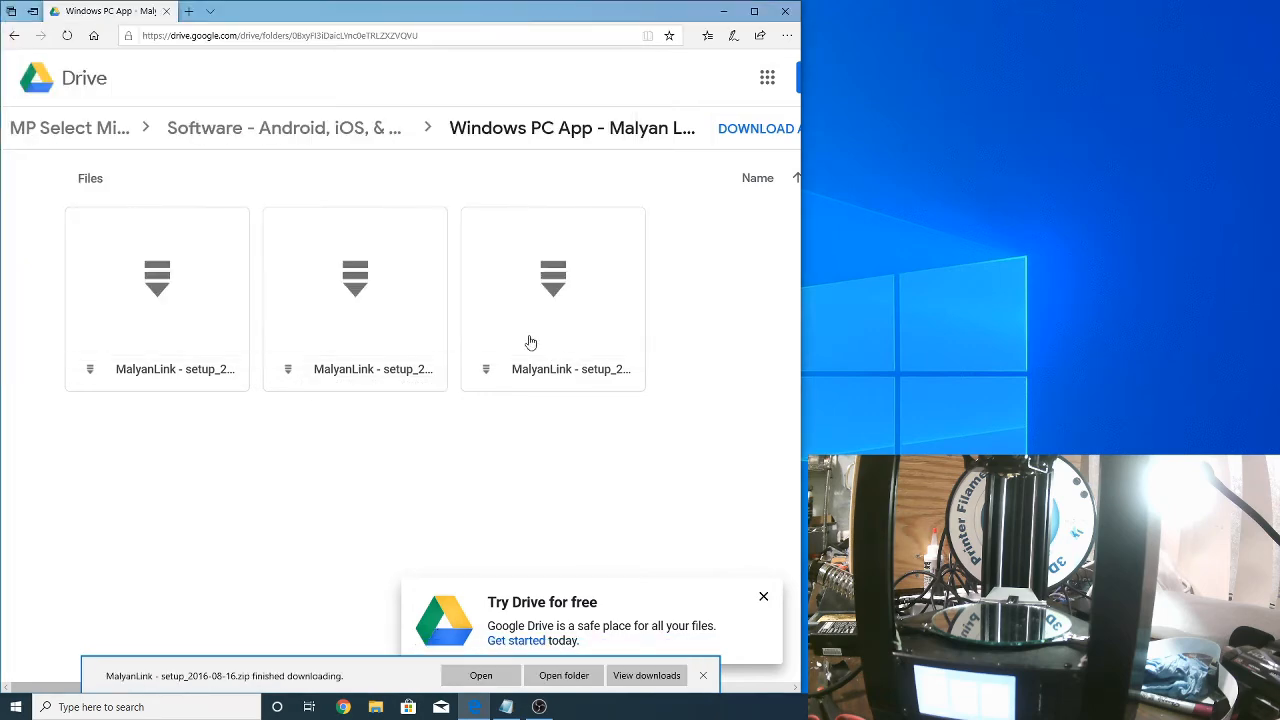
Step: Extract MalyanLink - setup_2016-08-16.zip into its own folder inside Downloads and show the extracted files
click(485, 670)
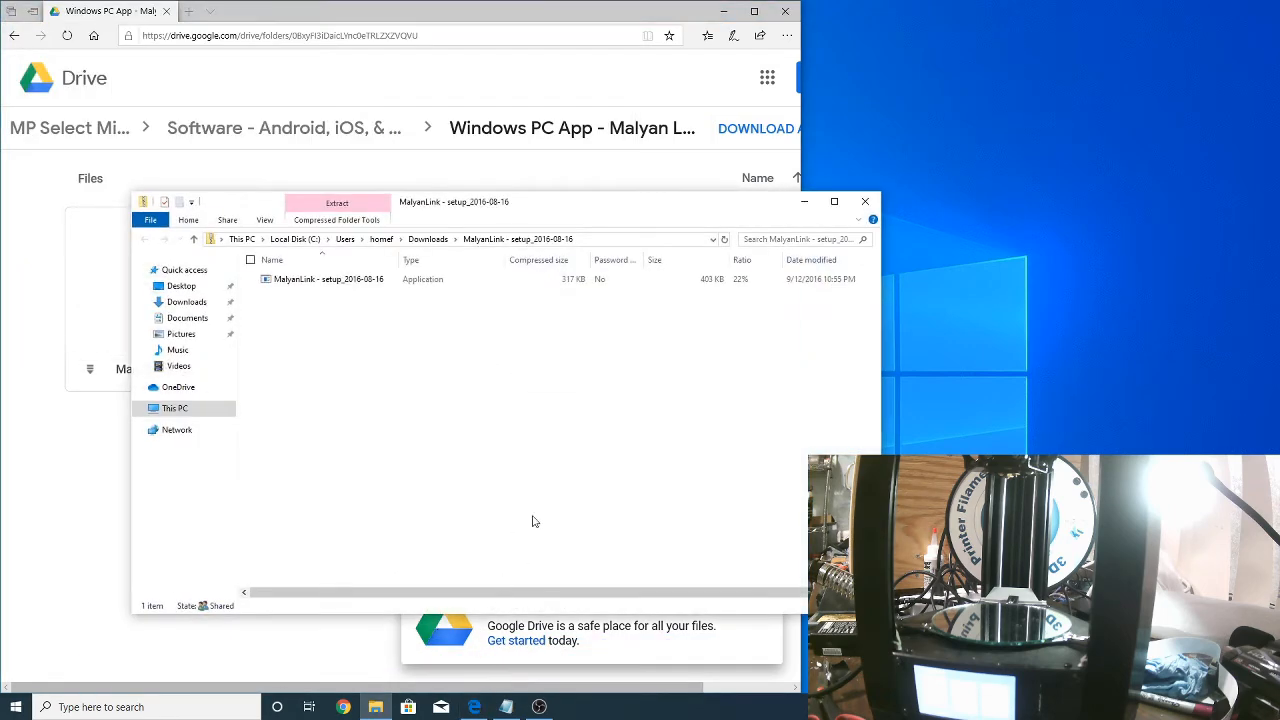
click(437, 242)
right_click(327, 299)
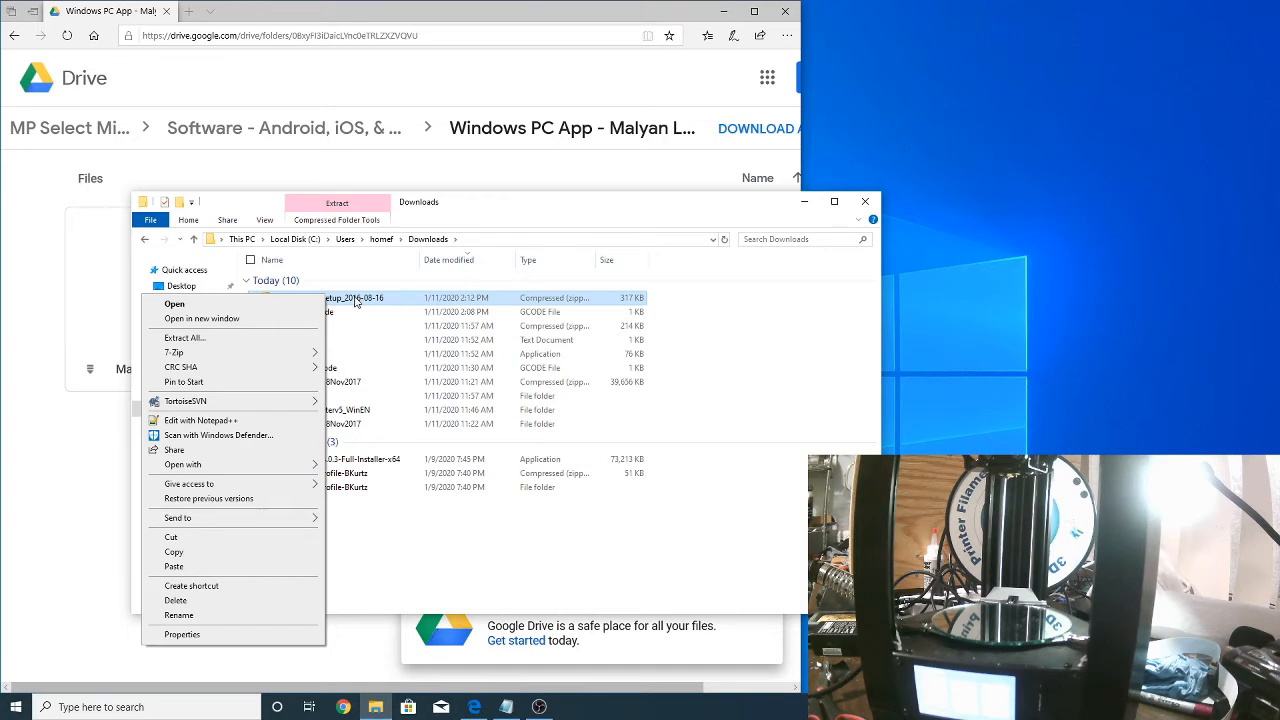
click(365, 578)
drag(312, 300, 358, 544)
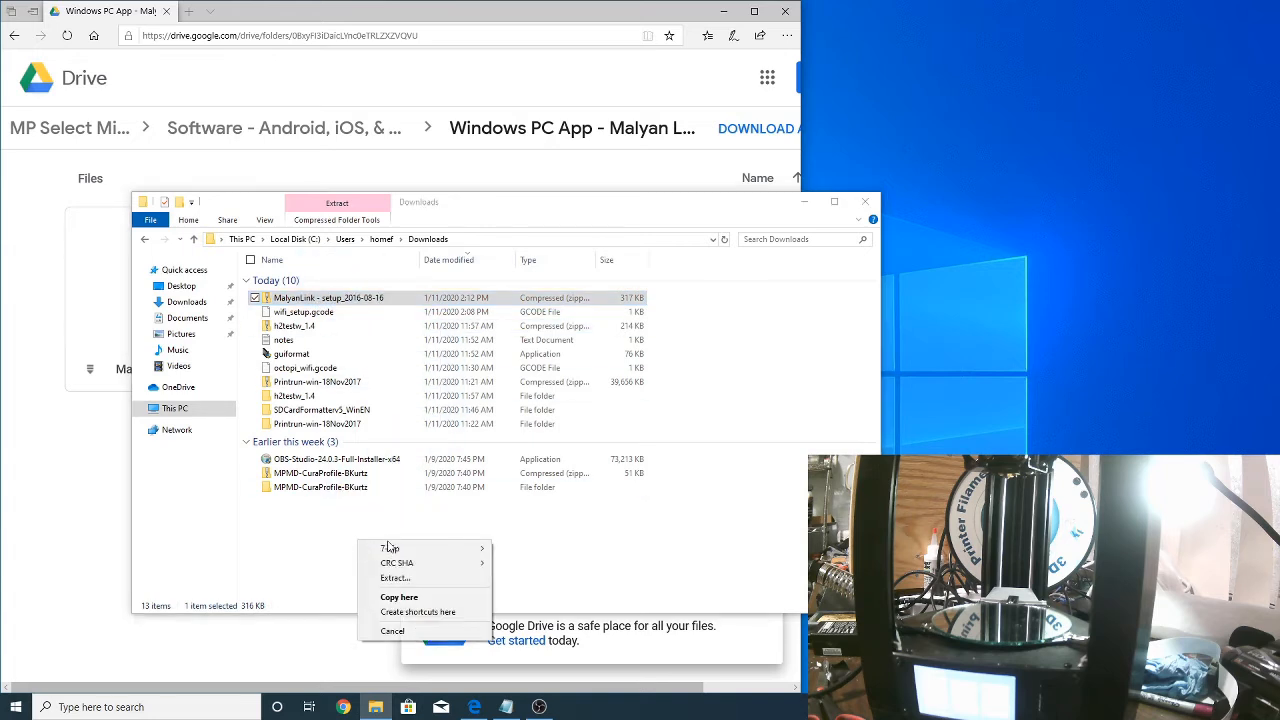
click(337, 543)
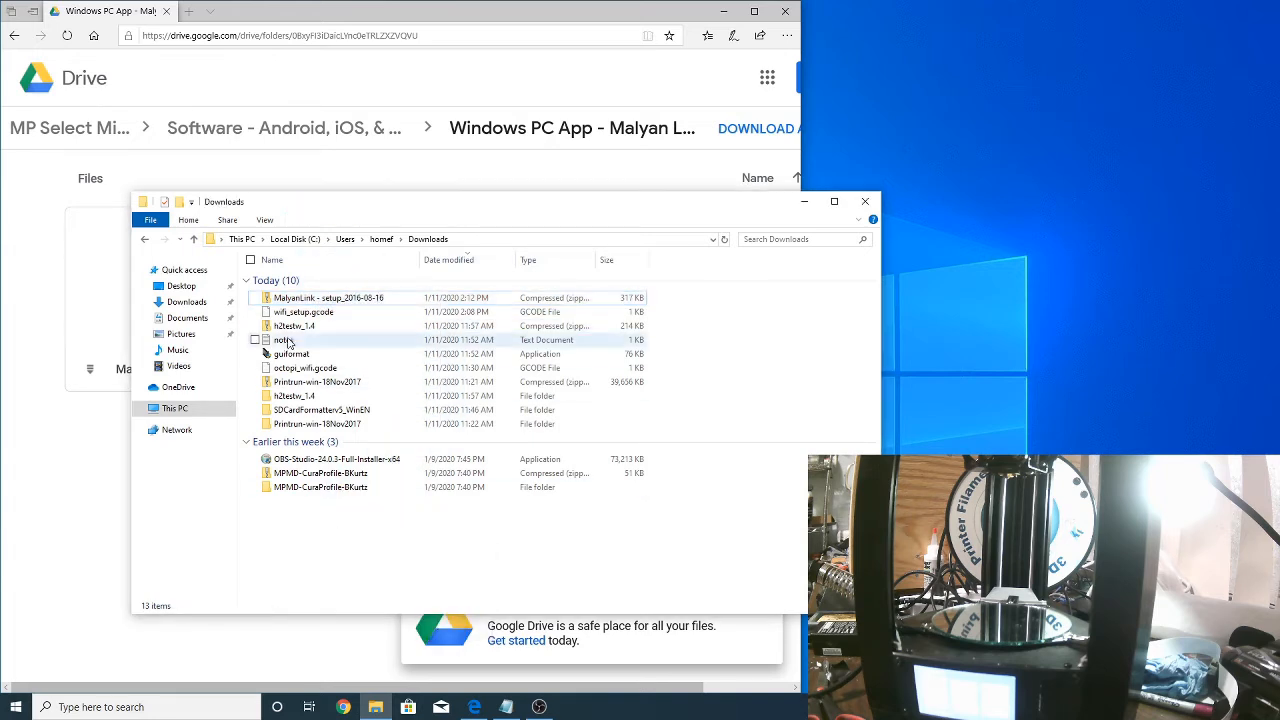
drag(290, 303, 341, 540)
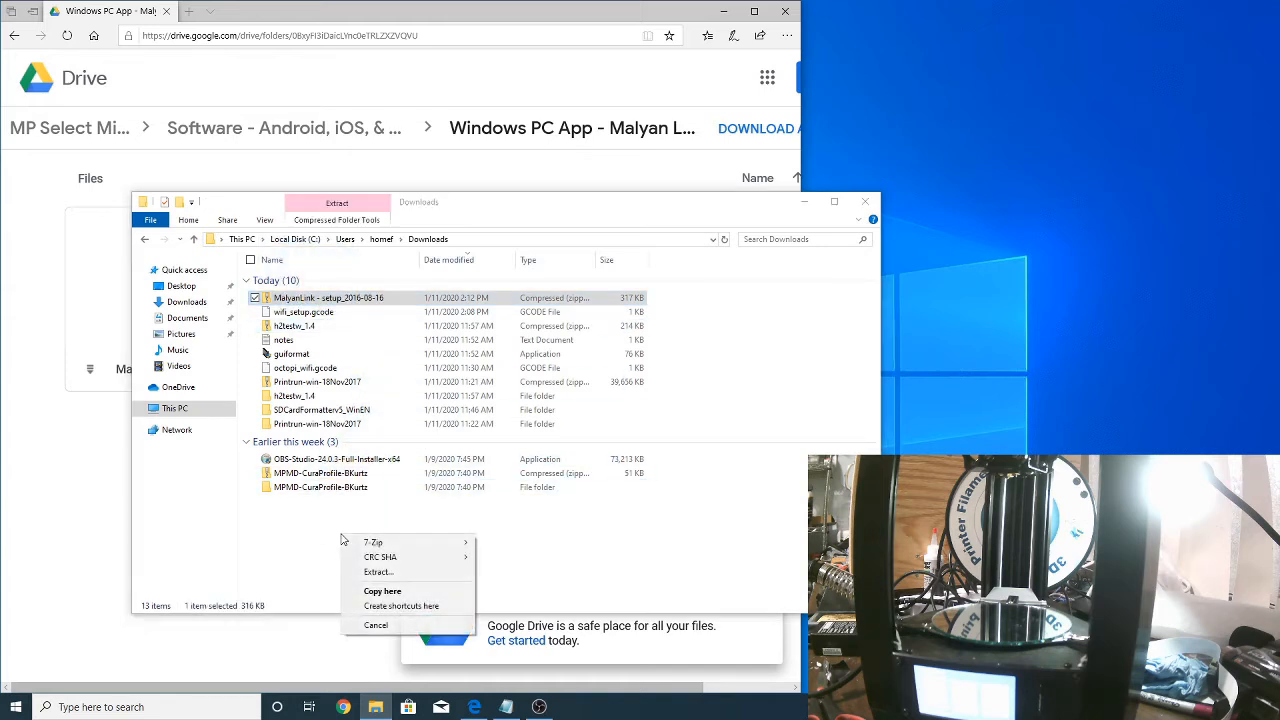
click(379, 573)
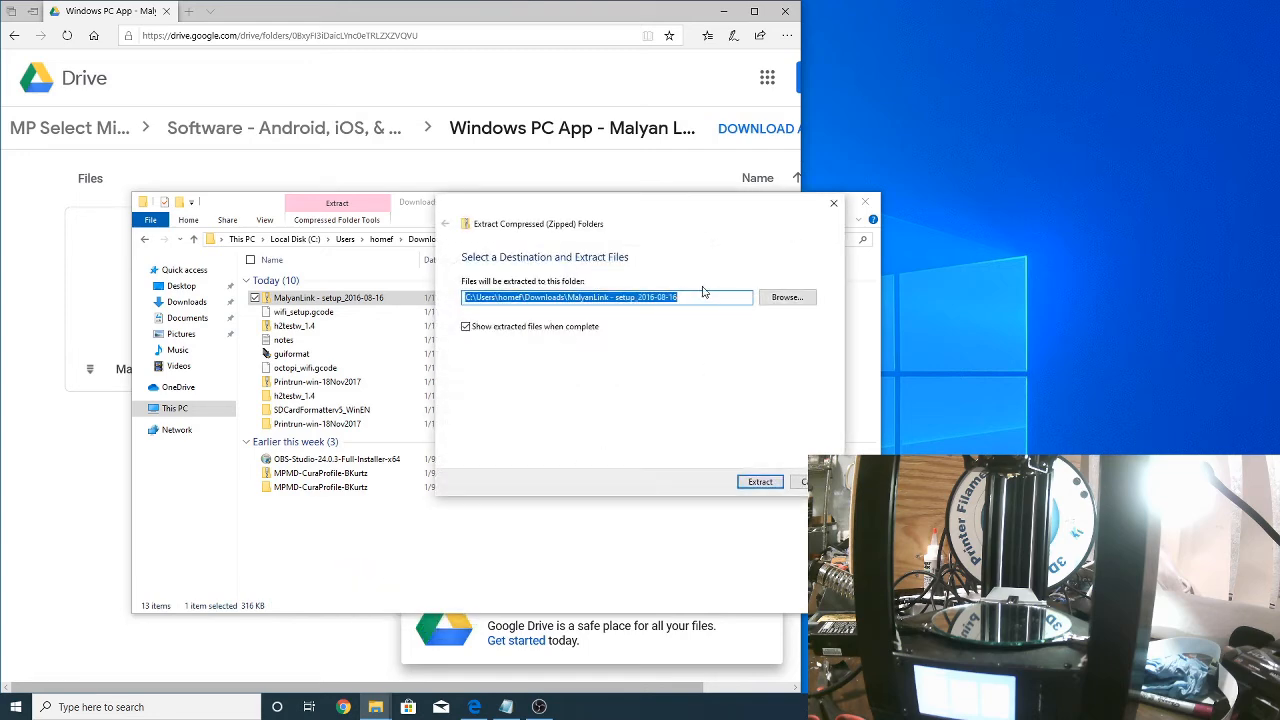
click(760, 485)
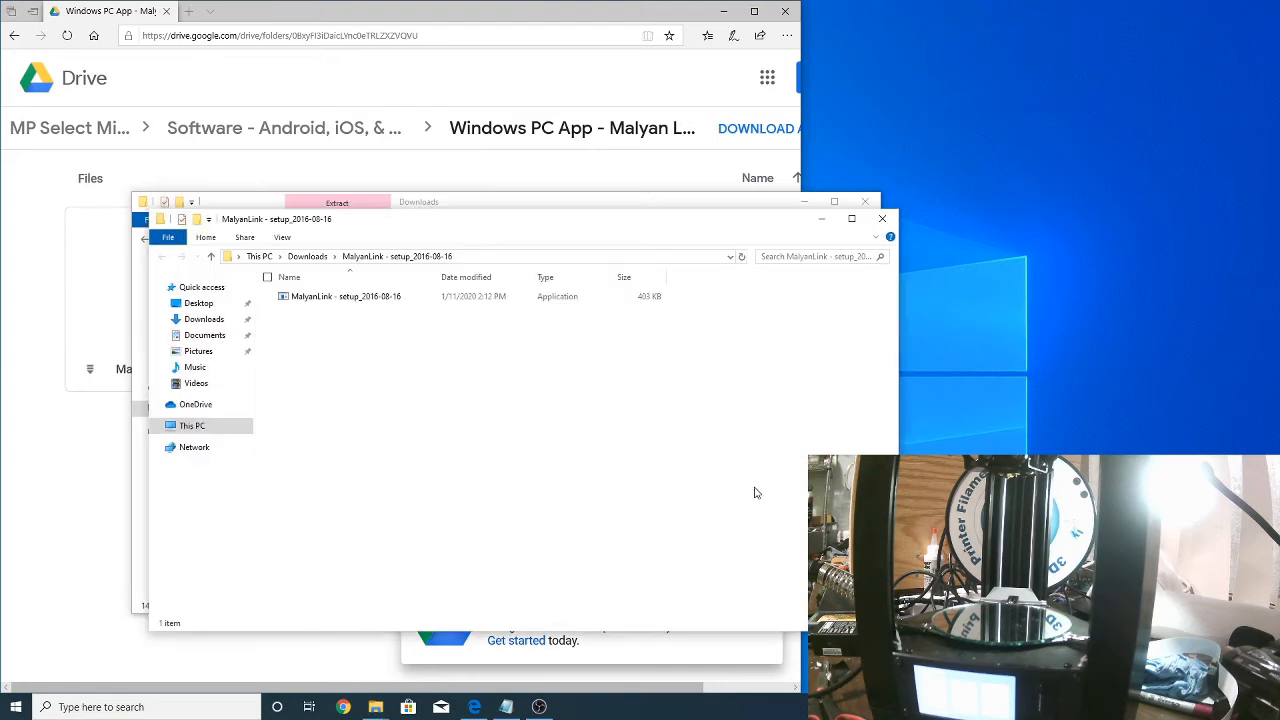
Step: Run the extracted MalyanLink - setup_2016-08-16 application and install Malyan Link 1.0.1 in the default Program Files (x86) folder
drag(430, 217, 354, 166)
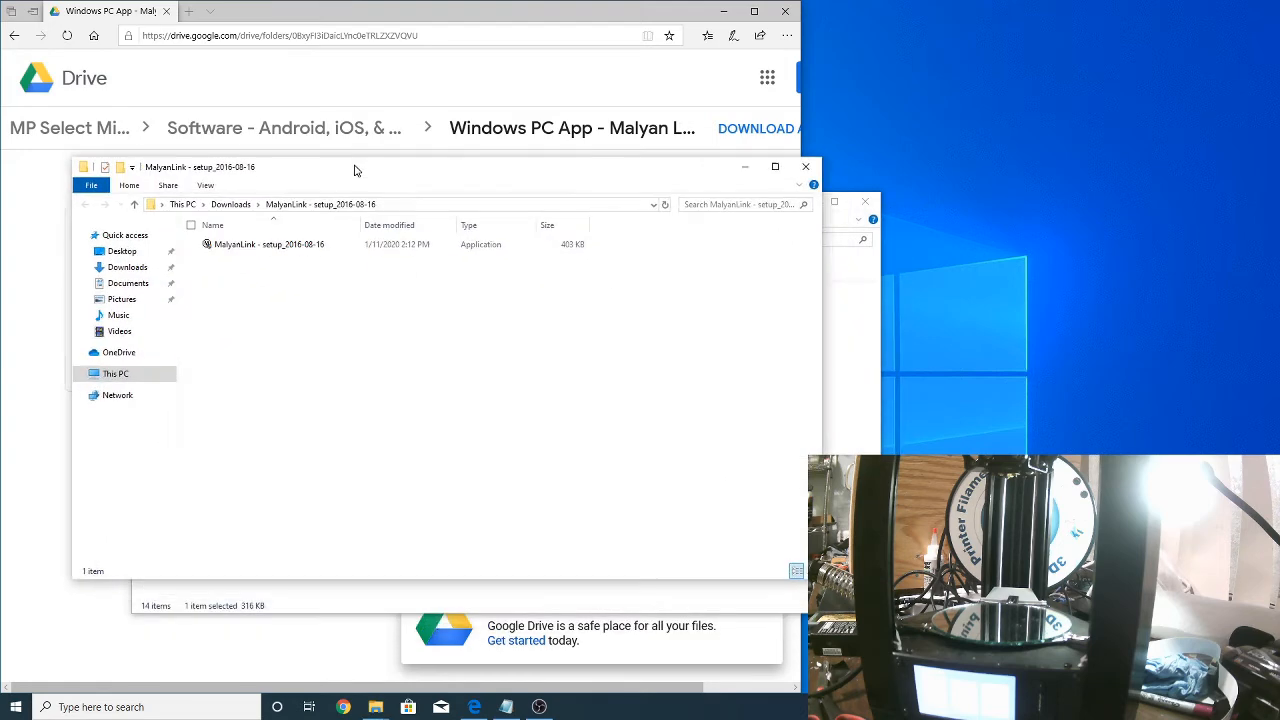
double_click(292, 244)
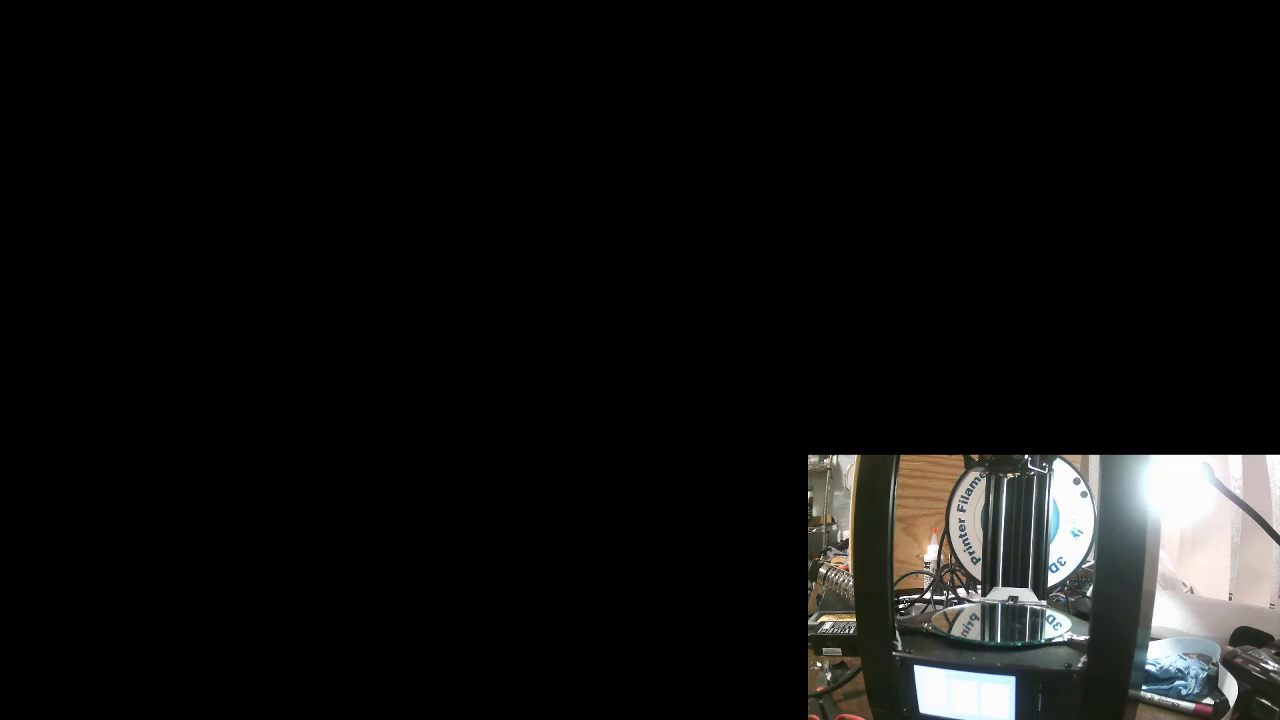
click(566, 451)
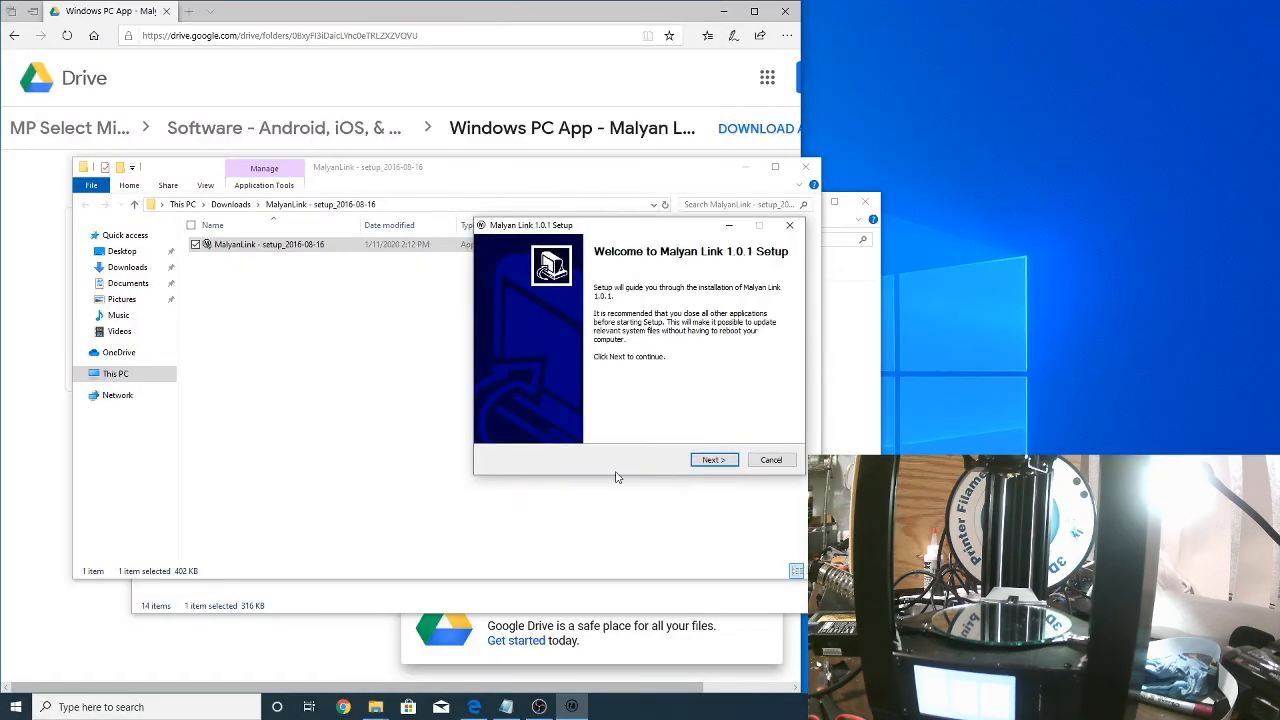
click(713, 459)
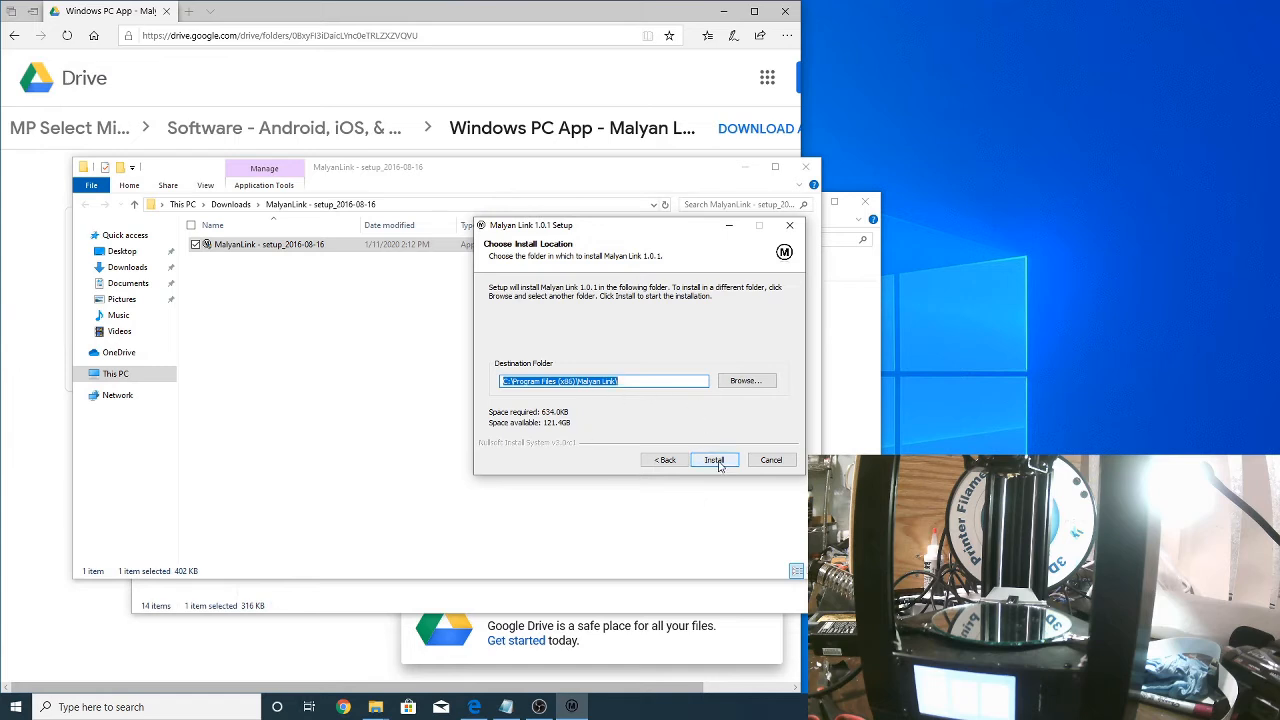
click(717, 463)
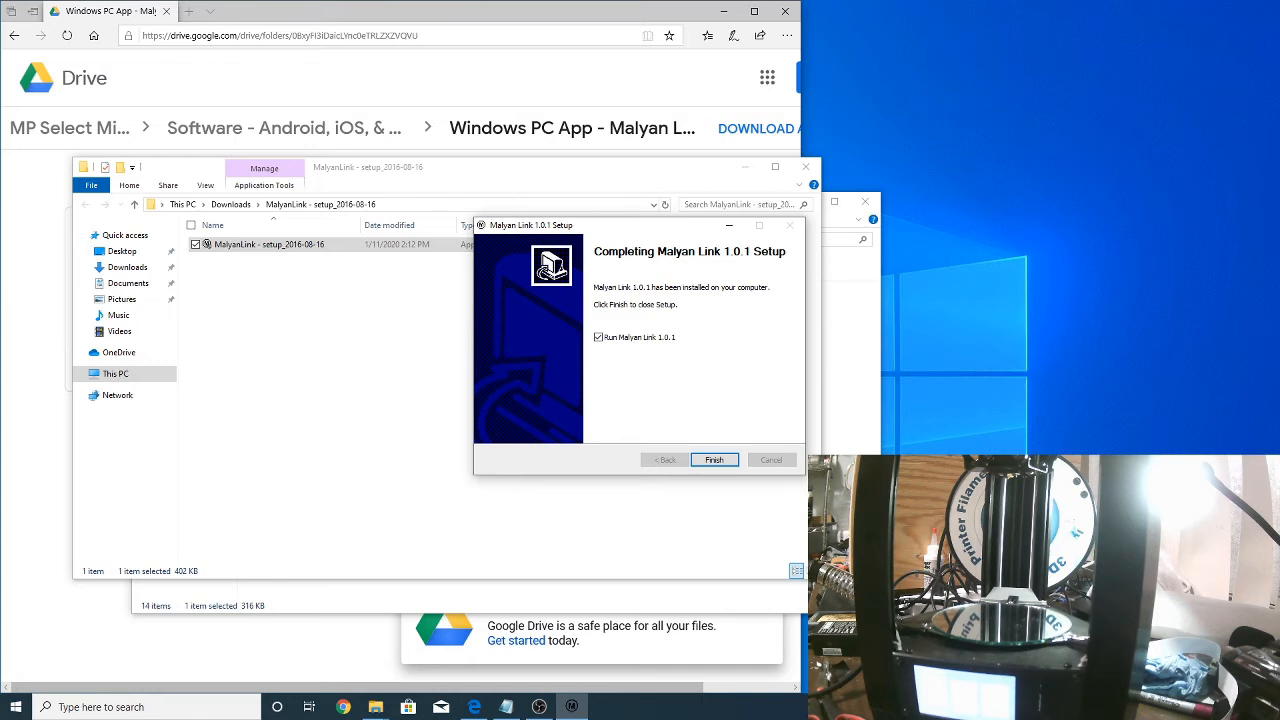
Step: Connect the computer to the octopi_wifi network and finish the Malyan Link setup with the option to run it enabled
click(1172, 707)
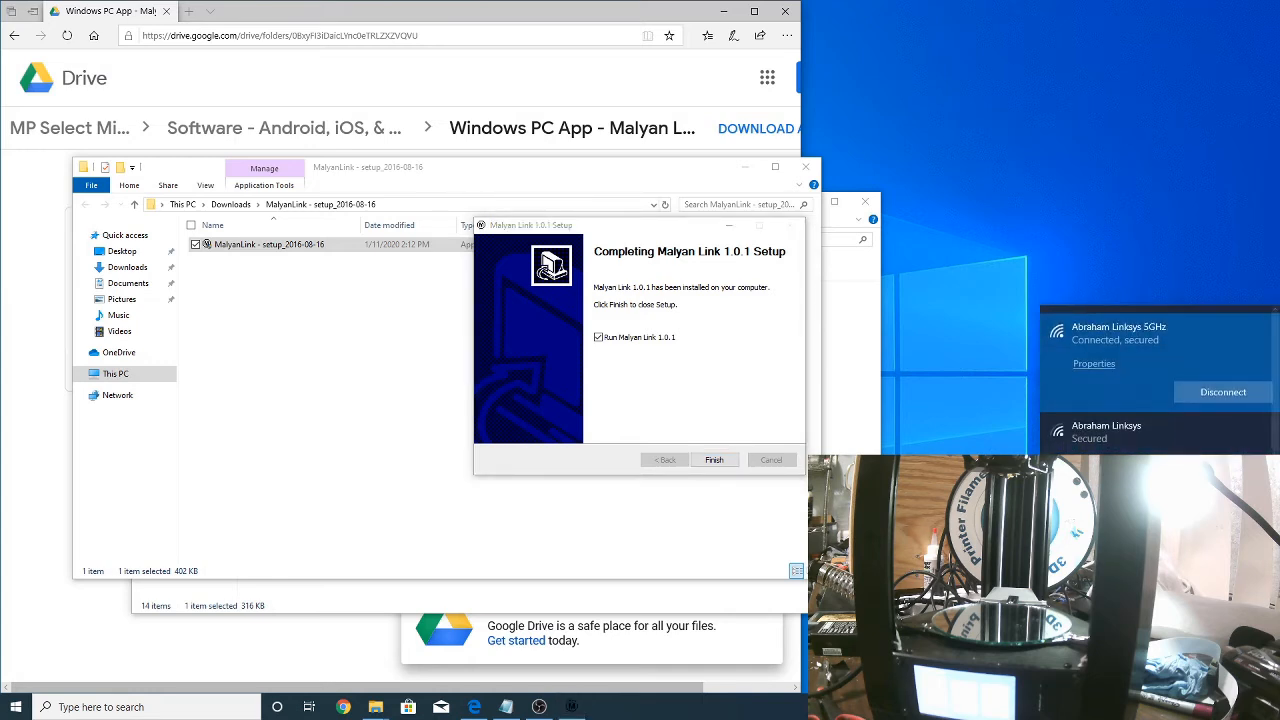
click(1136, 476)
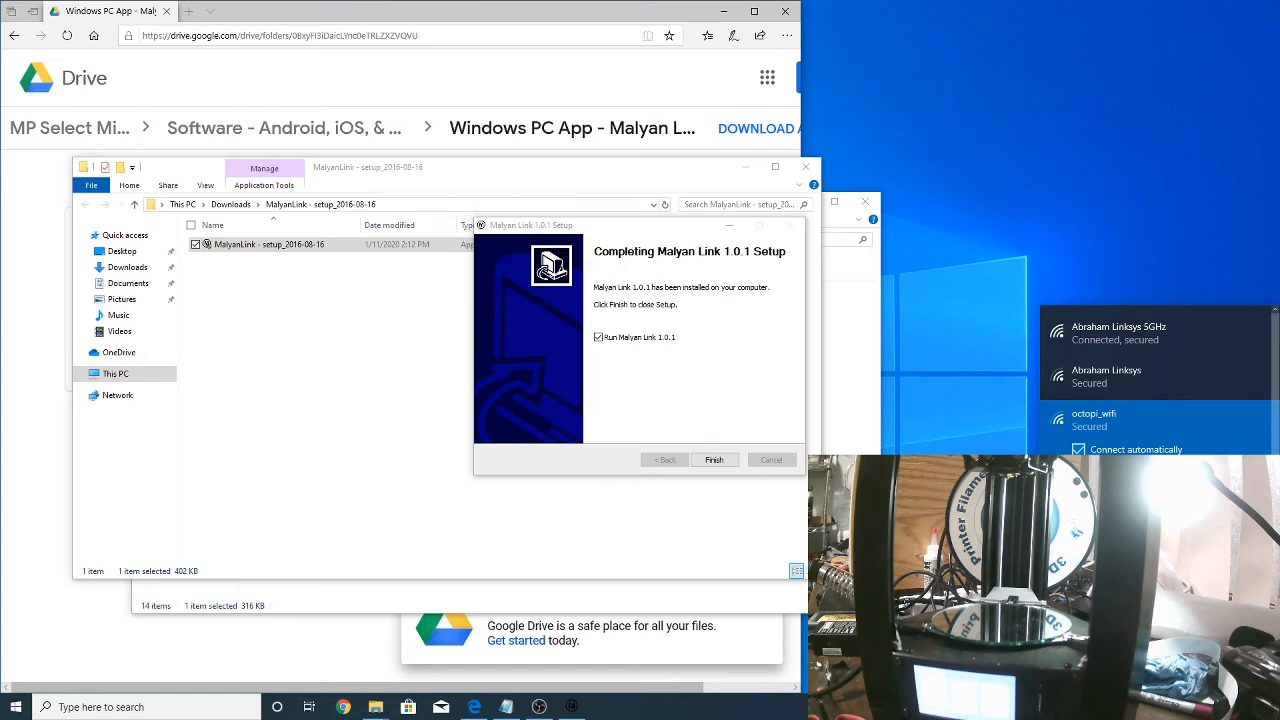
click(1213, 477)
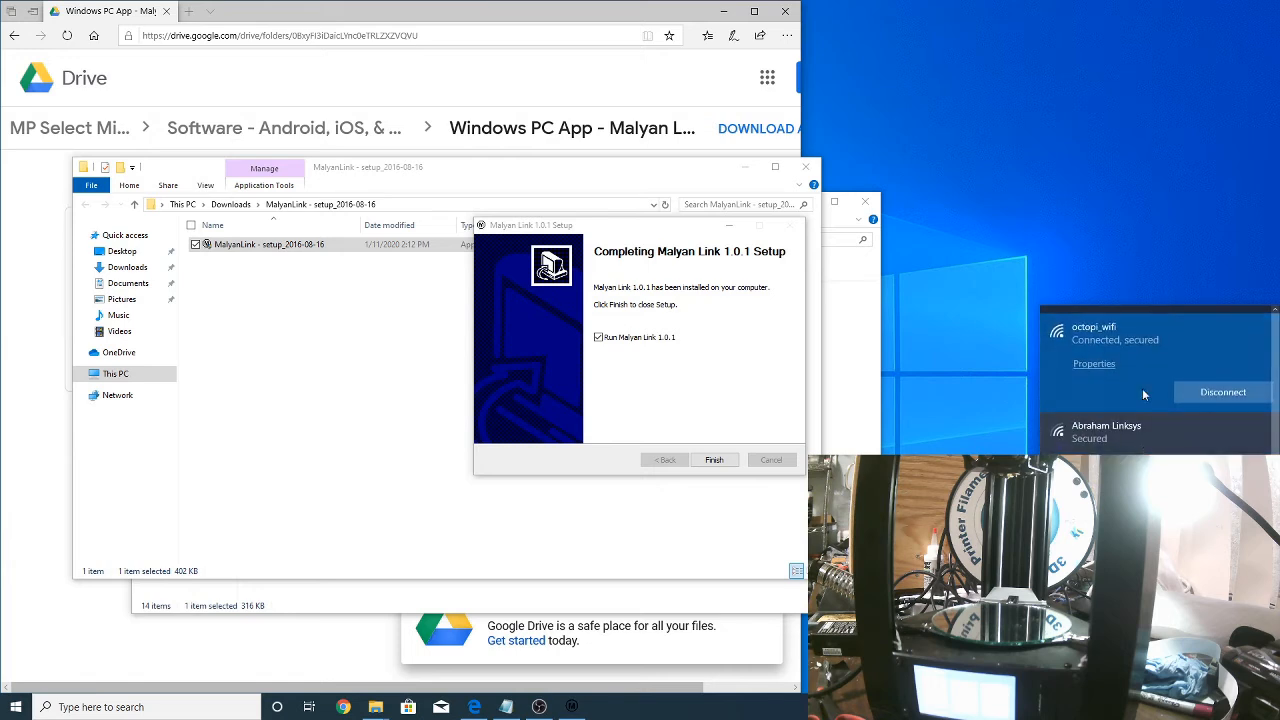
click(660, 382)
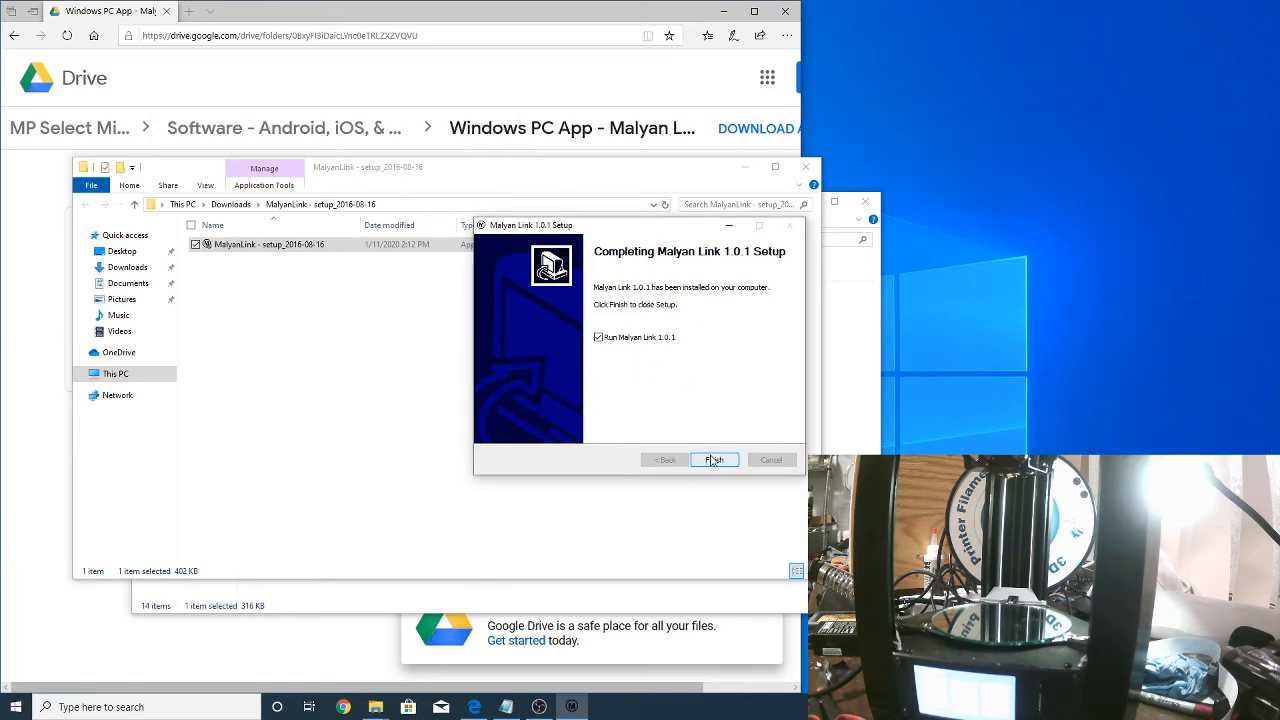
click(714, 460)
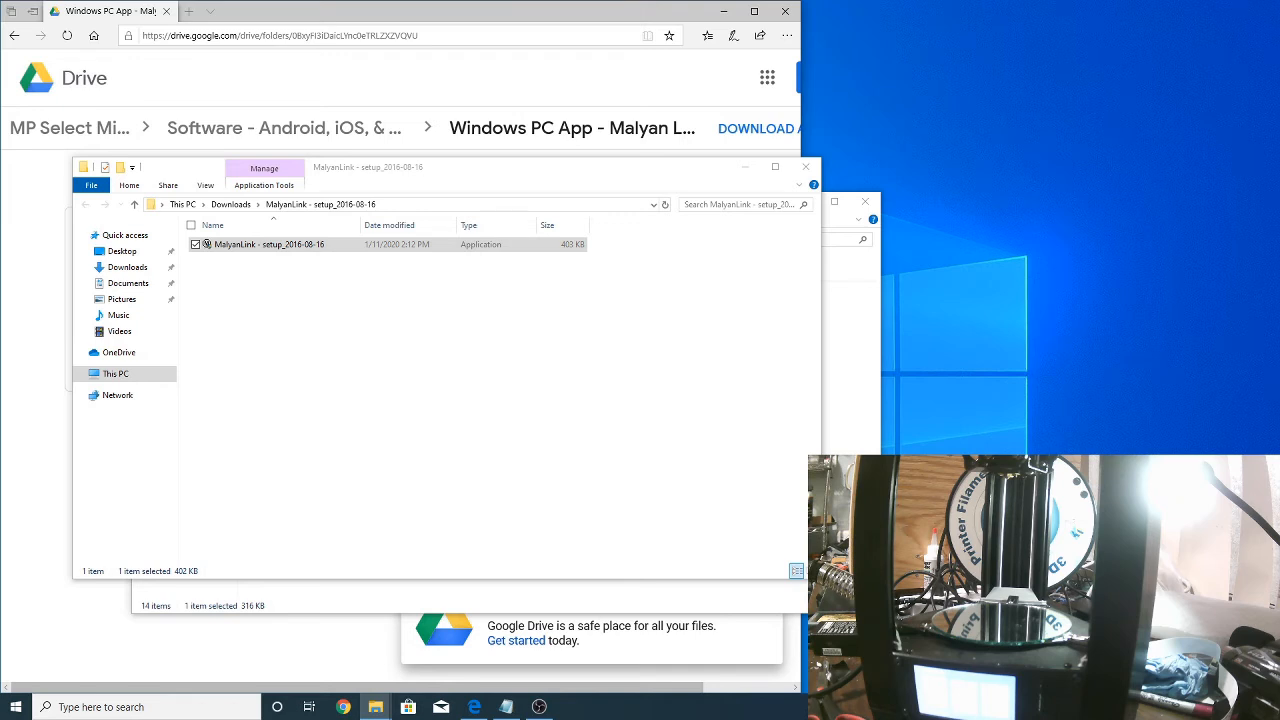
Step: Switch to OBS and move the webcam overlay away from the system tray to the opposite upper corner of the canvas
click(539, 707)
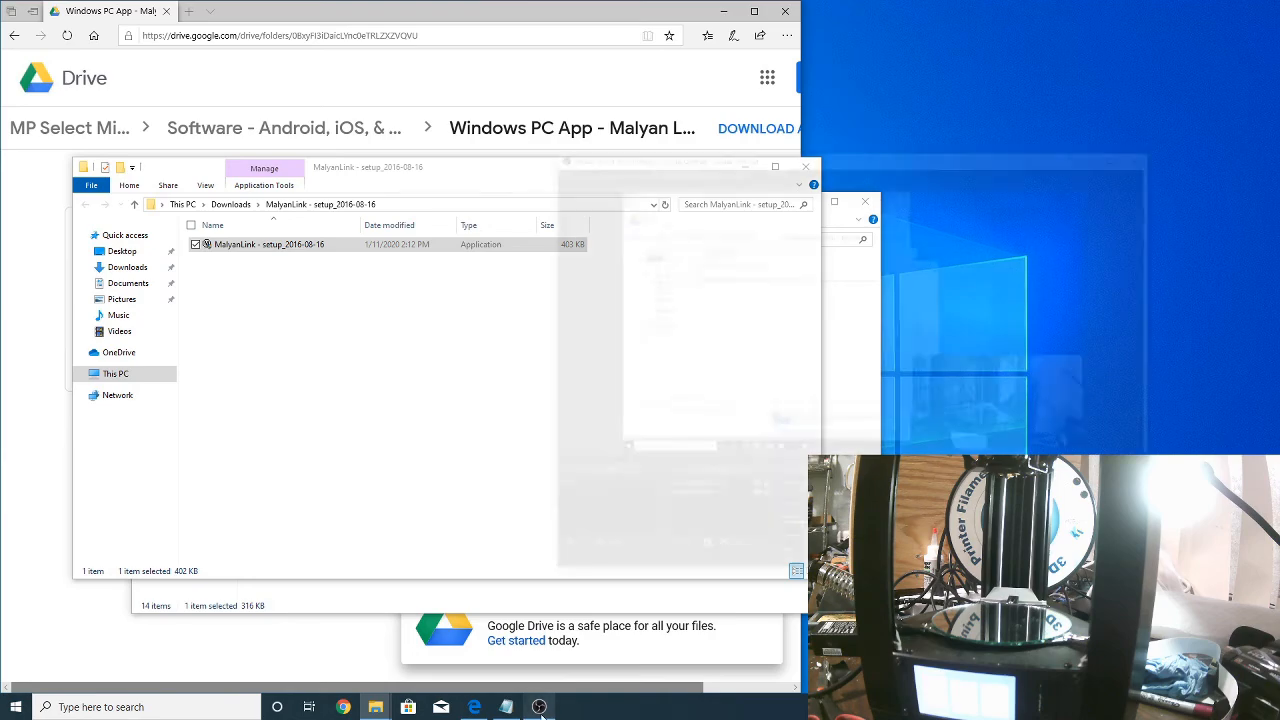
drag(1080, 292, 673, 106)
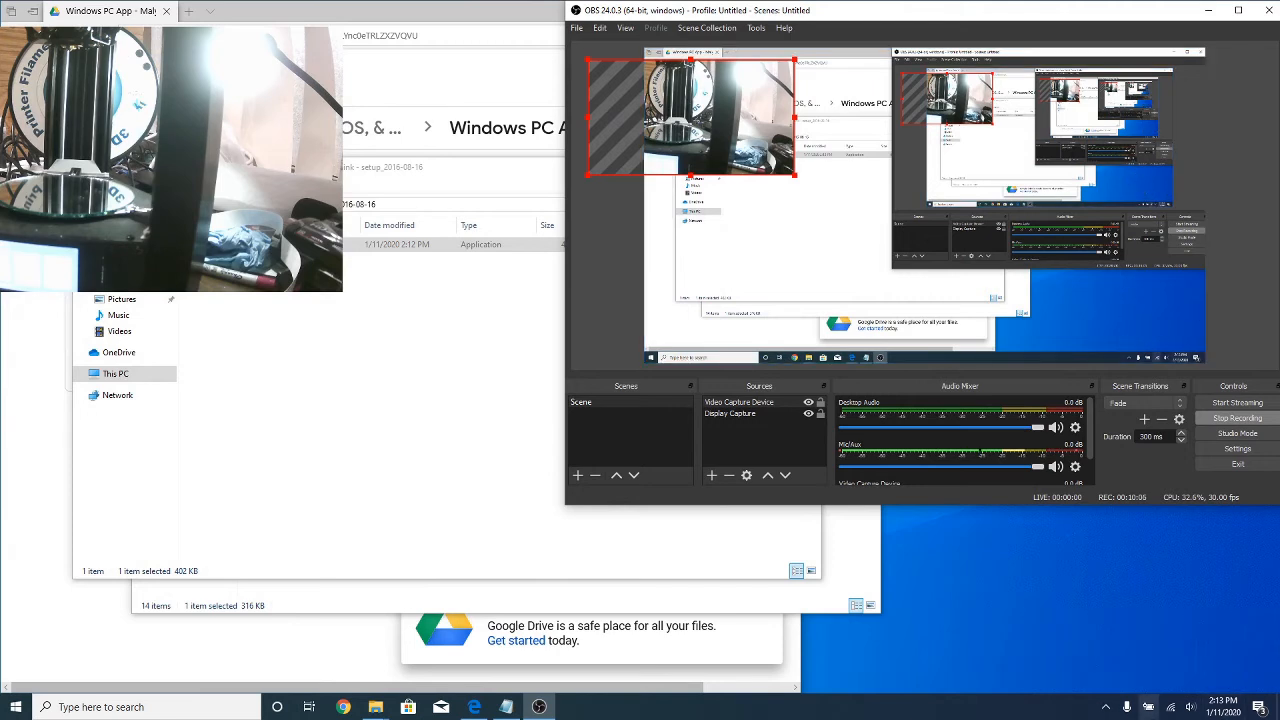
Step: Examine Malyan Link's tray menu, including the COM driver, Wifi wizard, scan, printer IP address and connection entries
click(1106, 708)
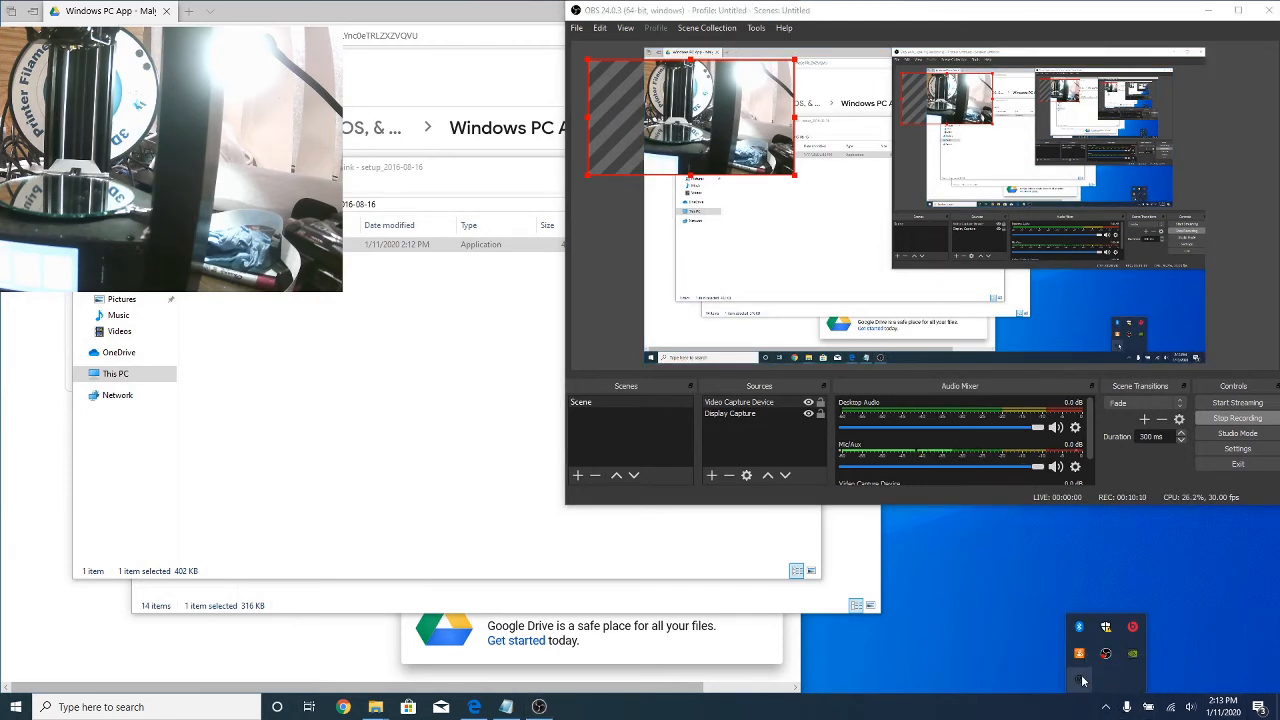
right_click(1080, 682)
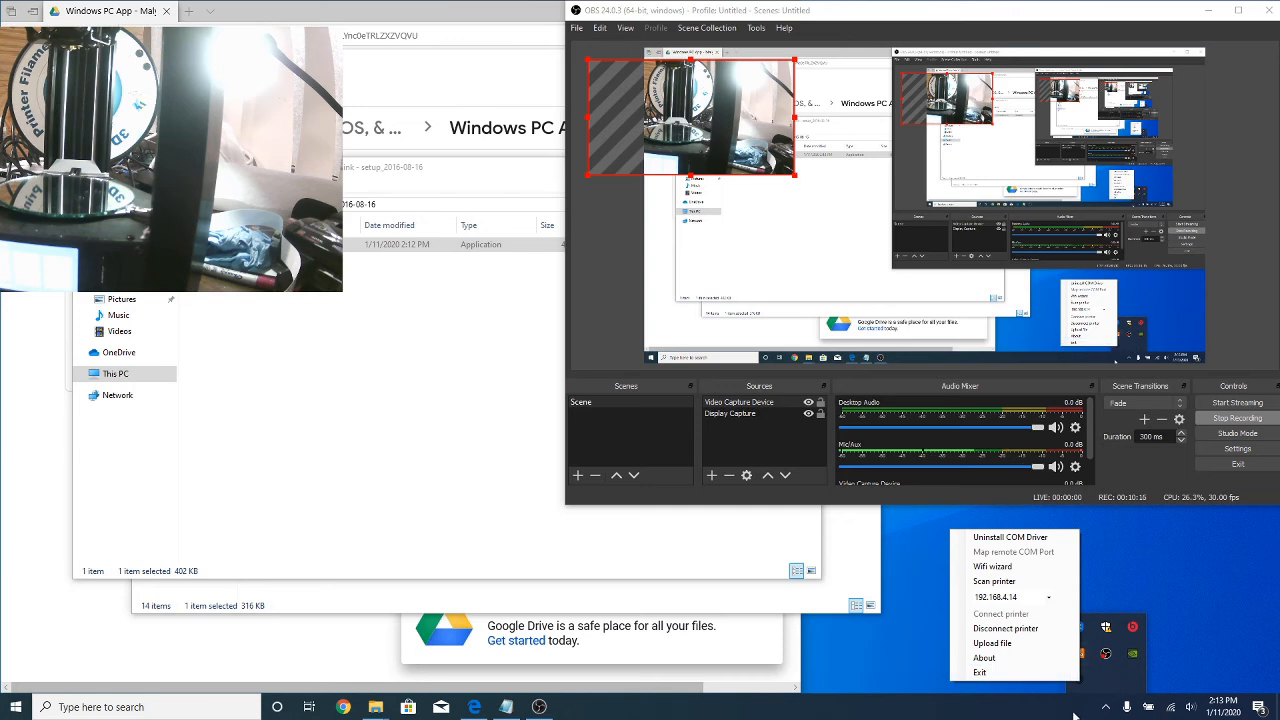
click(1106, 708)
click(1106, 708)
right_click(1082, 680)
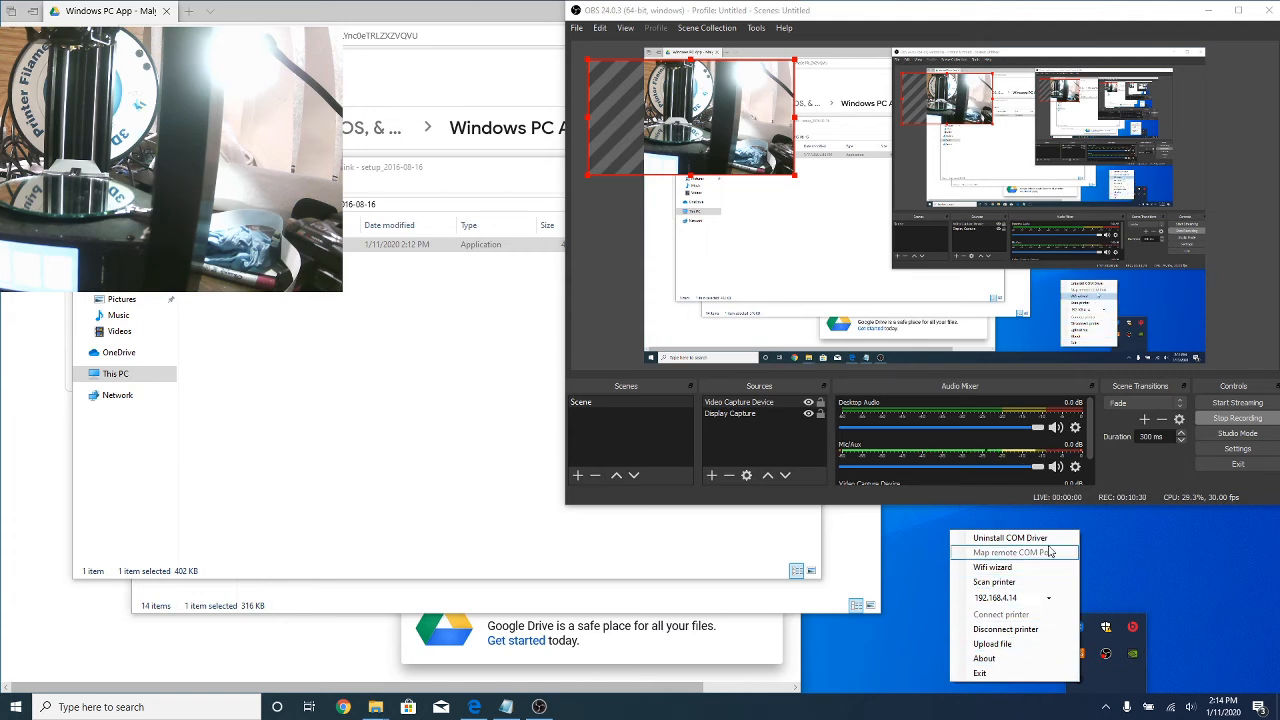
click(877, 636)
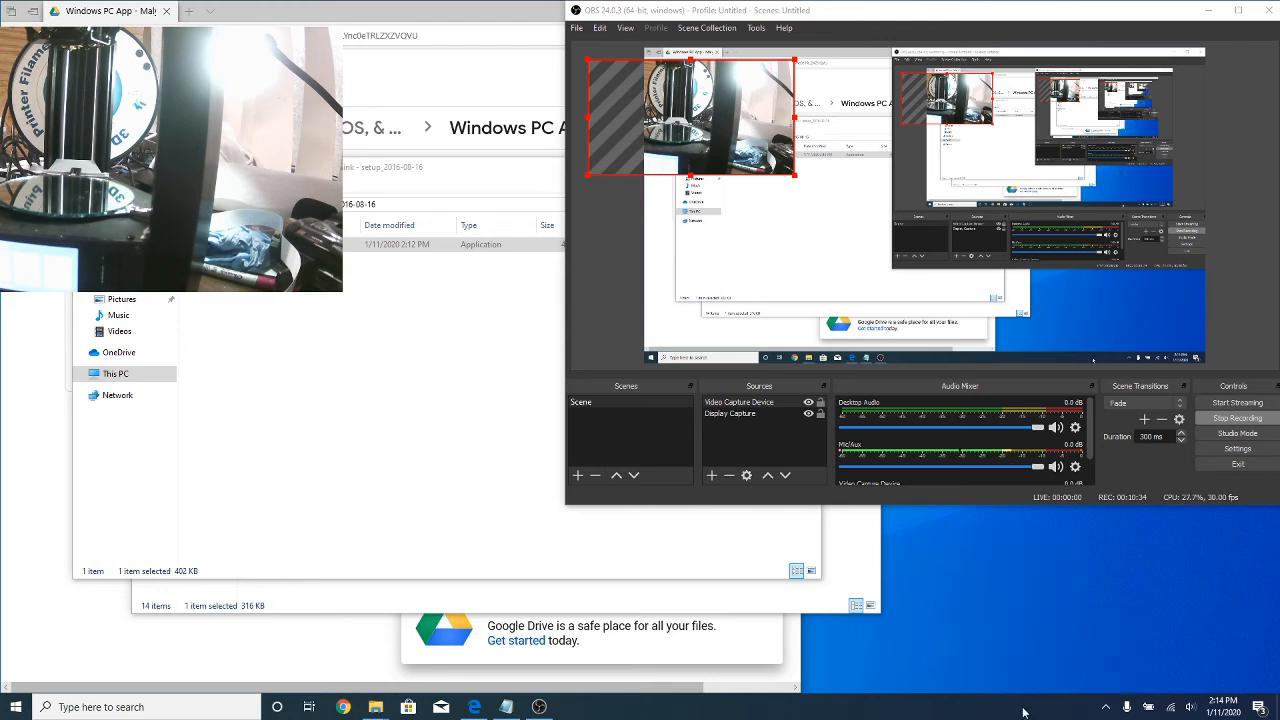
click(1105, 707)
right_click(1081, 684)
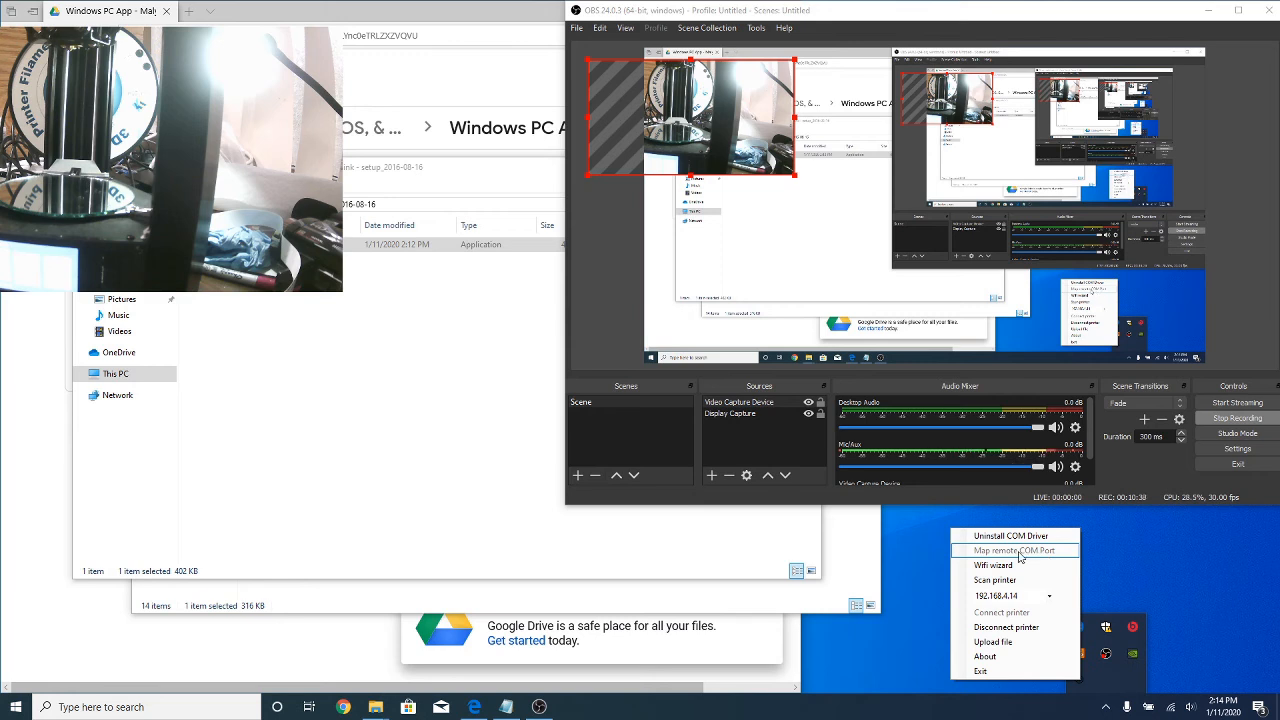
click(851, 634)
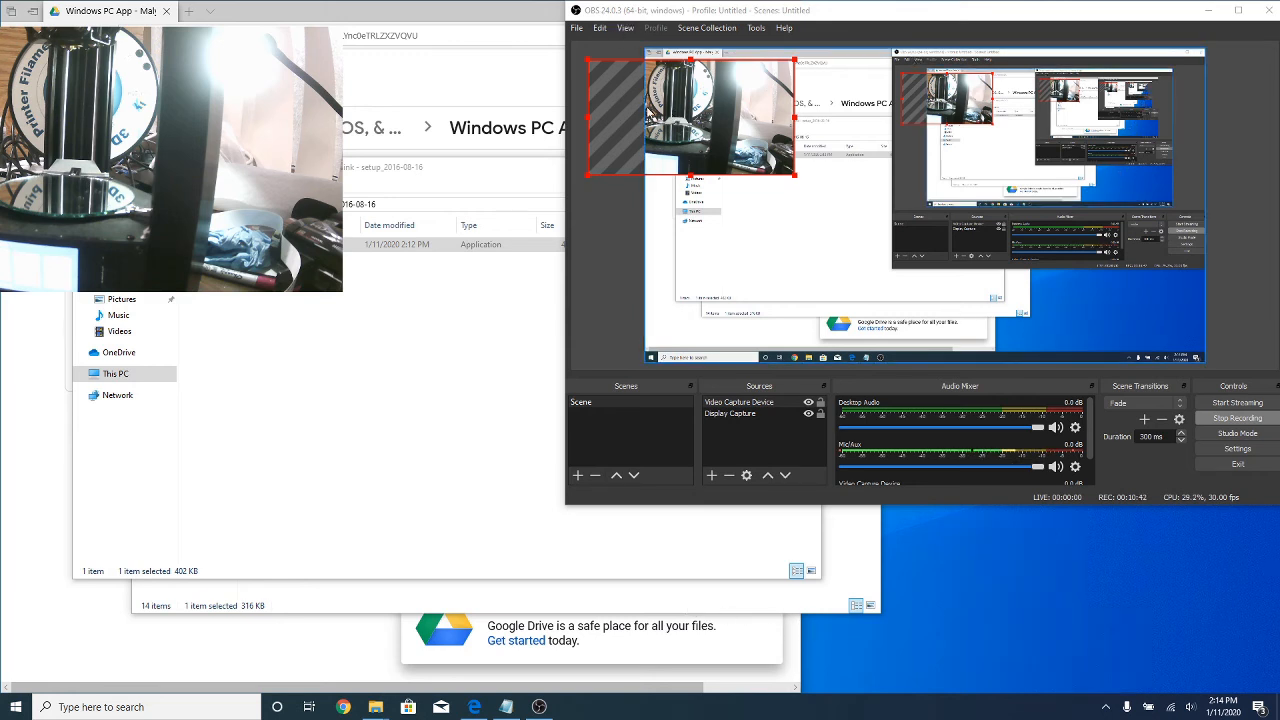
Step: Align the webcam overlay with the canvas's upper corner and minimize OBS and Edge to reveal the desktop shortcuts
drag(706, 131, 763, 120)
click(497, 331)
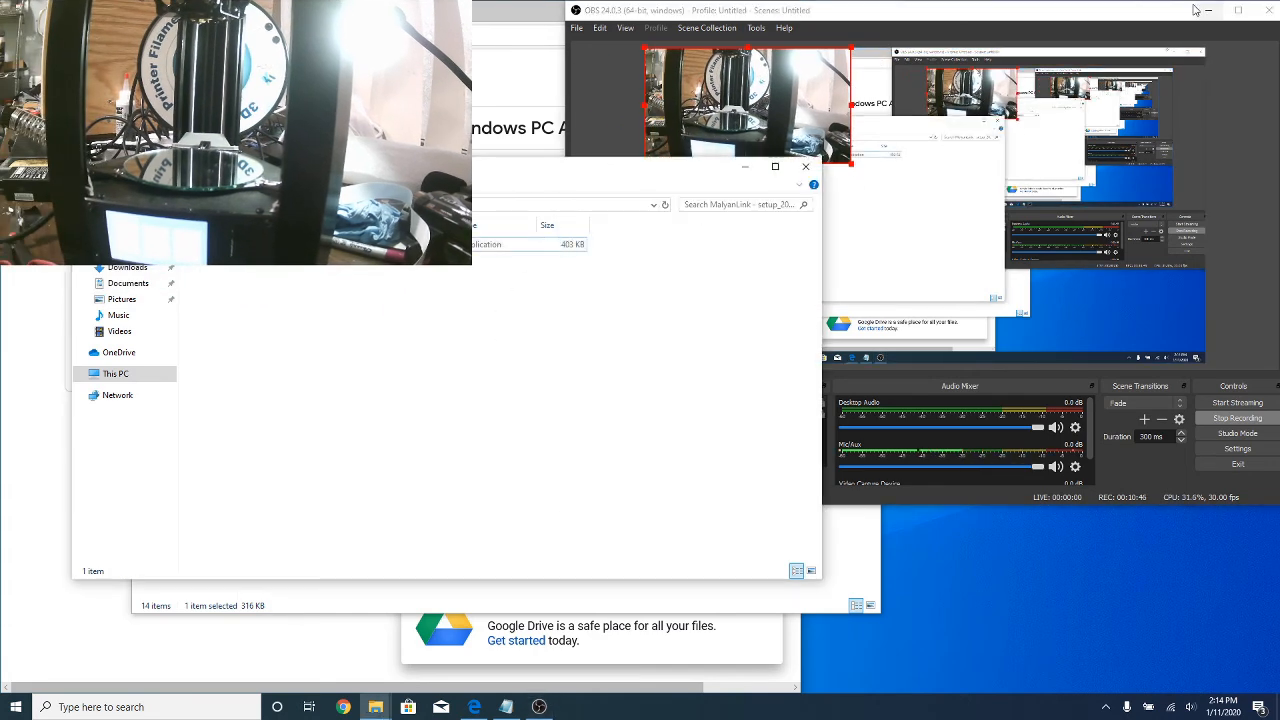
click(1209, 14)
click(726, 13)
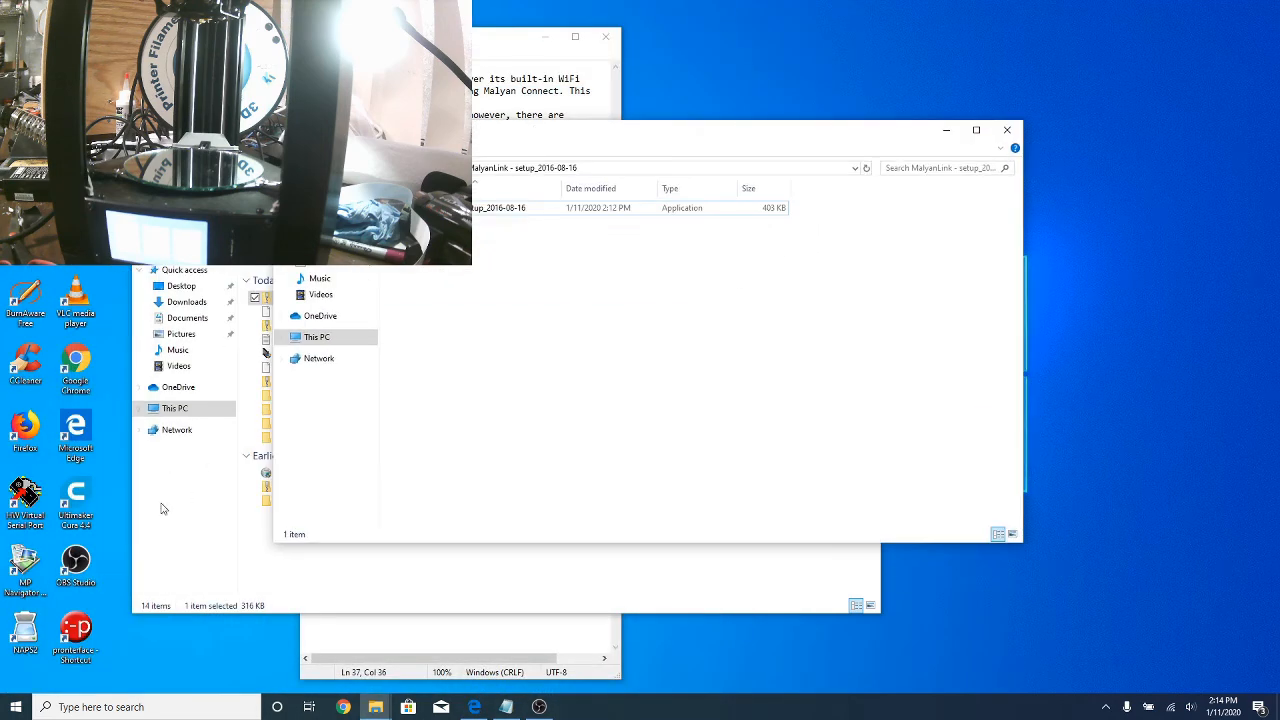
Step: Open Pronterface with the printer connected on COM100 and send the G28 homing command twice
double_click(70, 651)
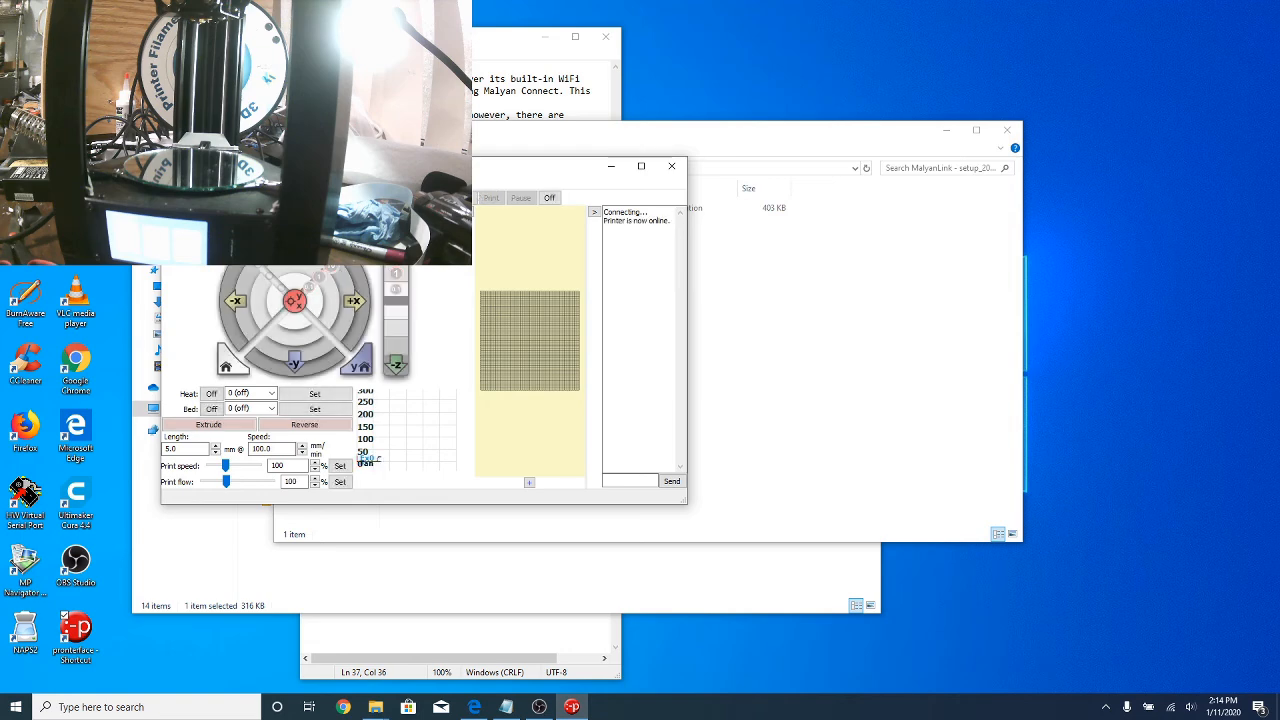
click(628, 481)
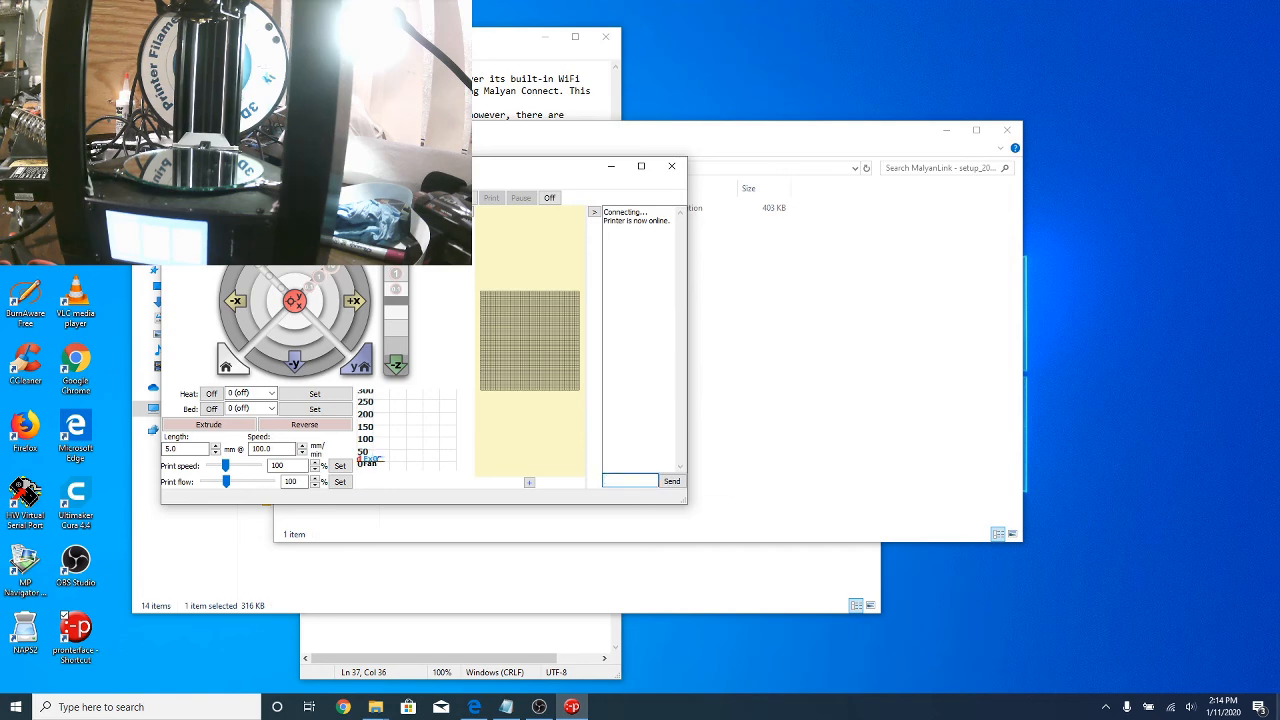
text(G28)
key(Return)
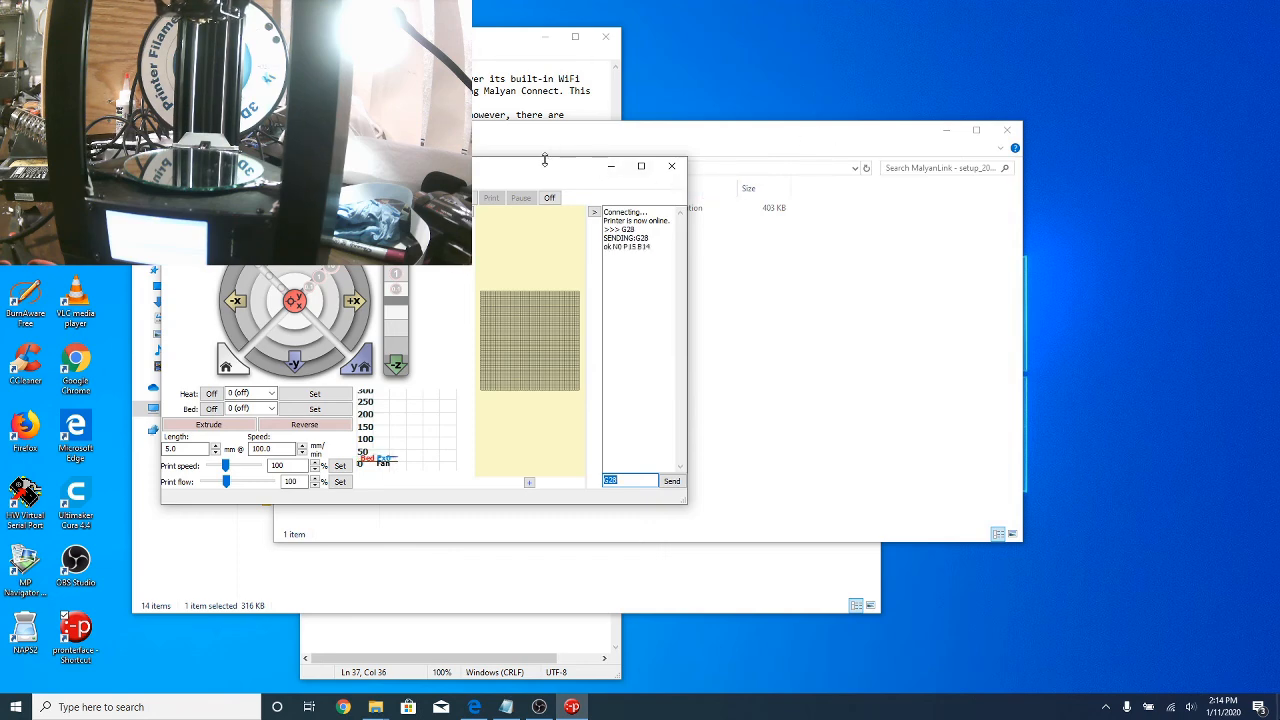
drag(531, 167, 868, 185)
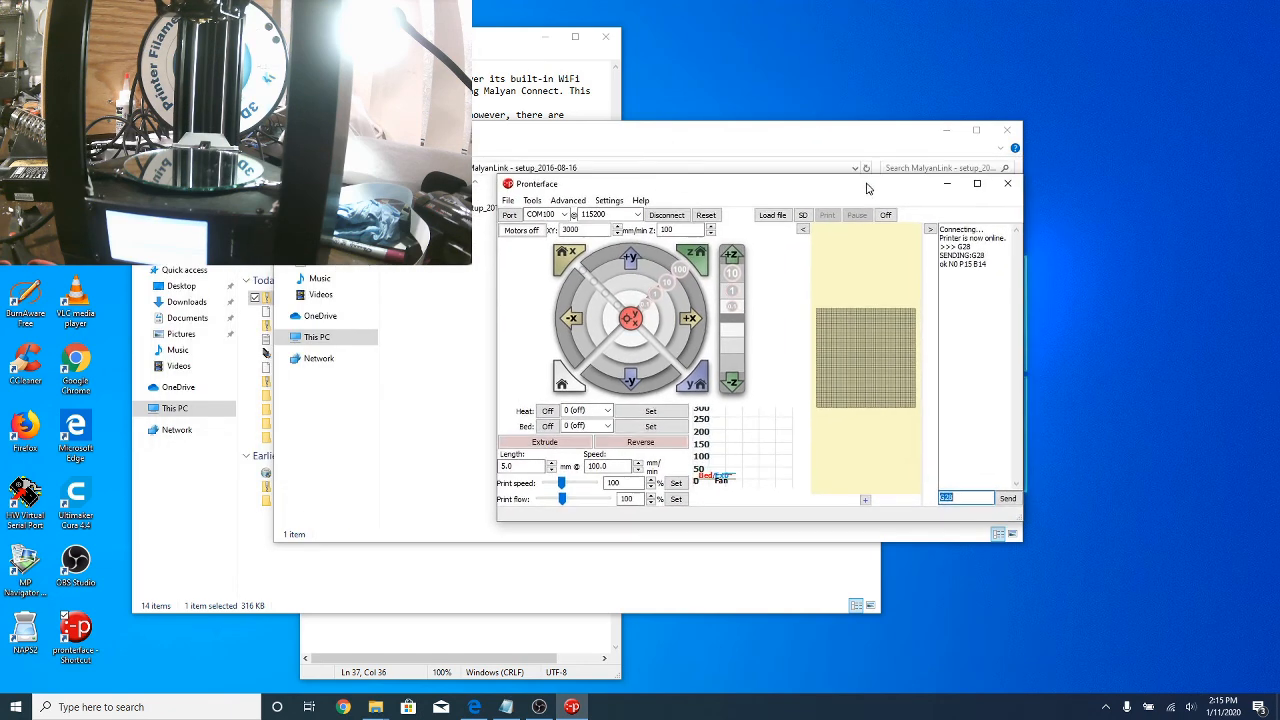
click(1007, 499)
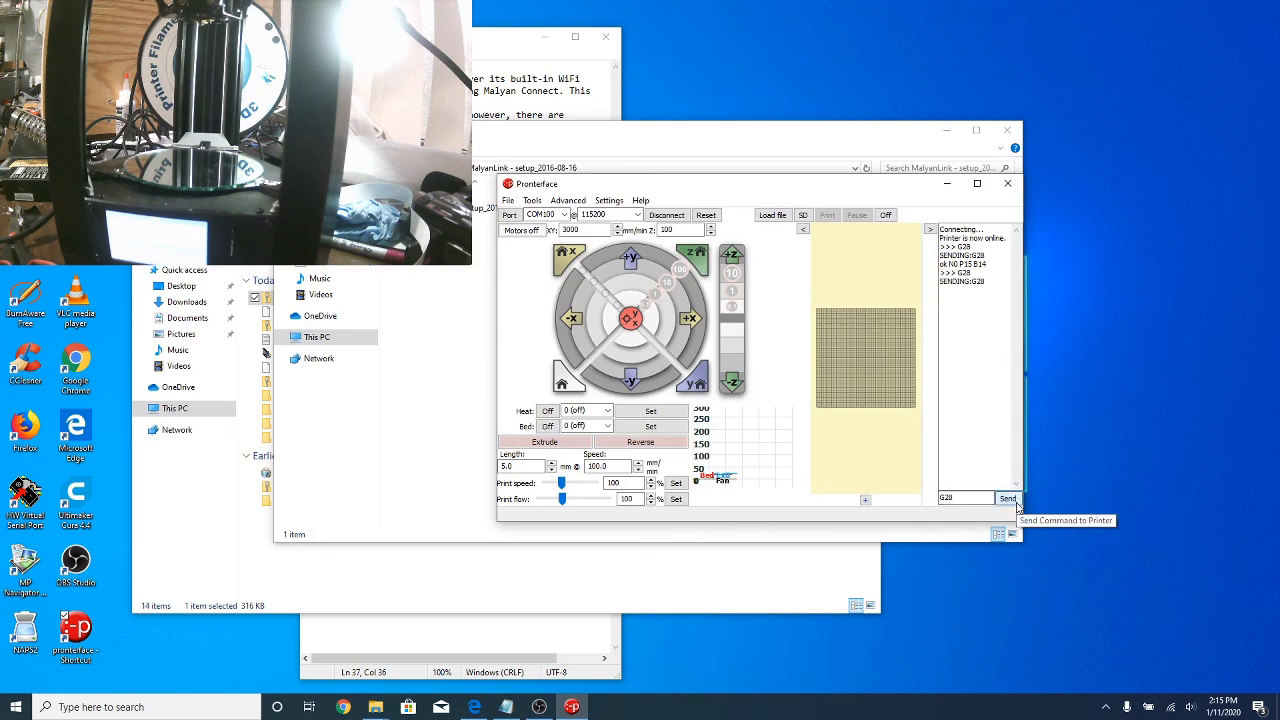
Step: Send the command G29 P2 V4 to run the printer's auto bed leveling
double_click(960, 499)
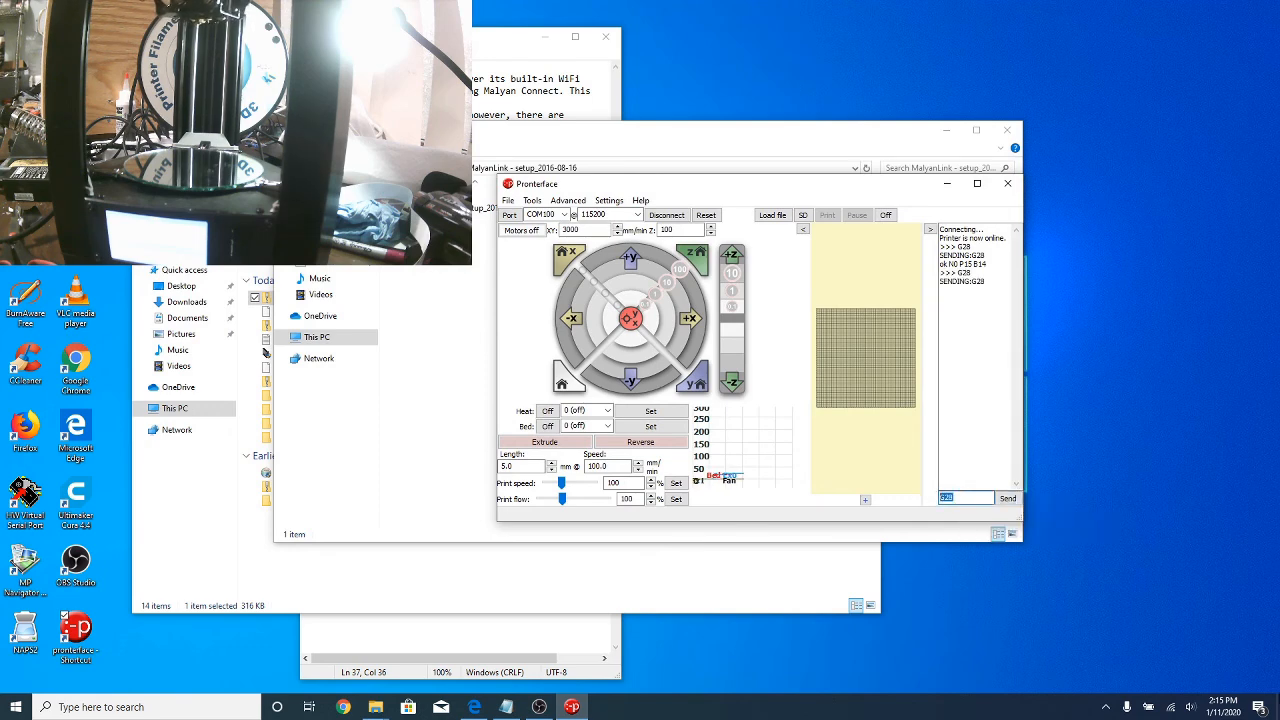
text(G29)
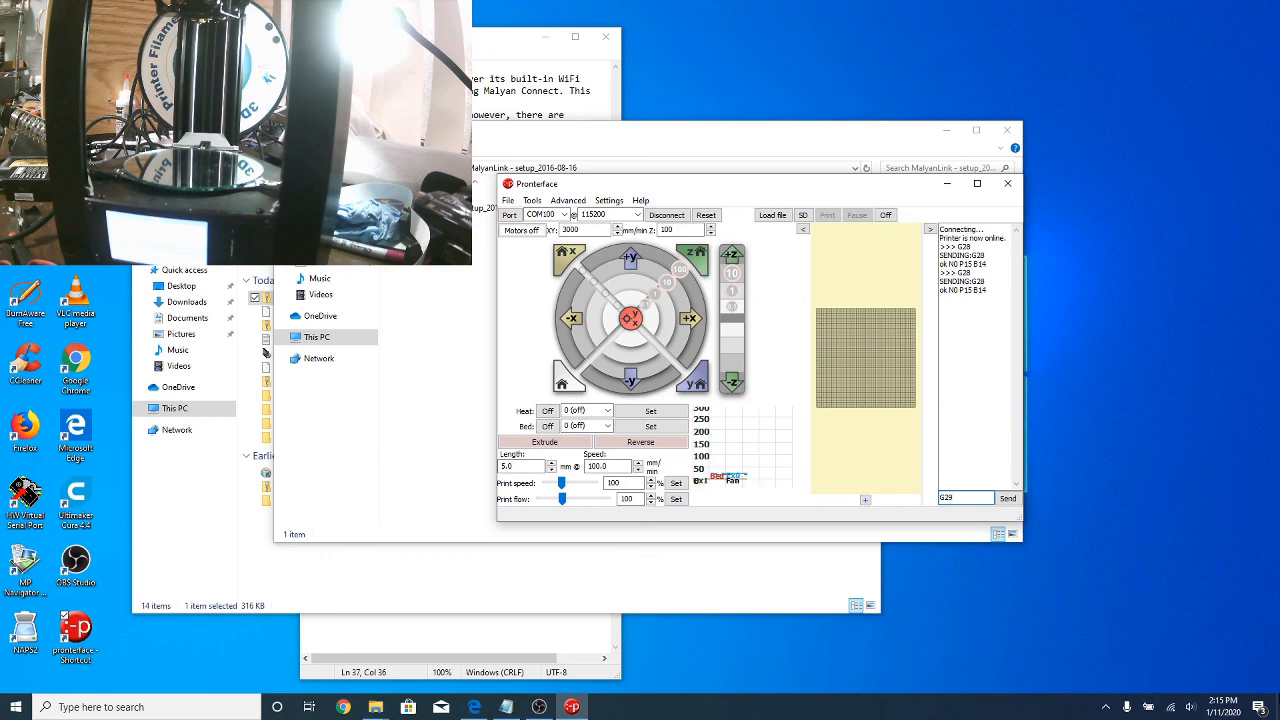
text( P2 V4)
key(Return)
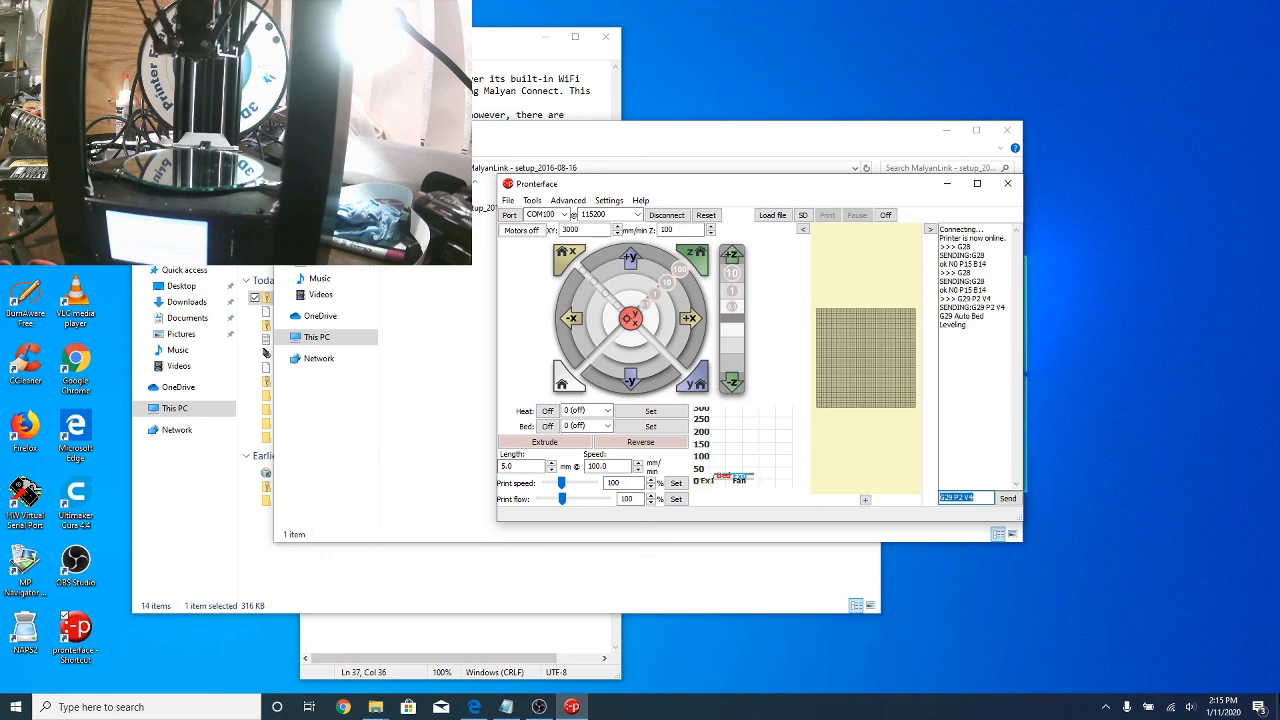